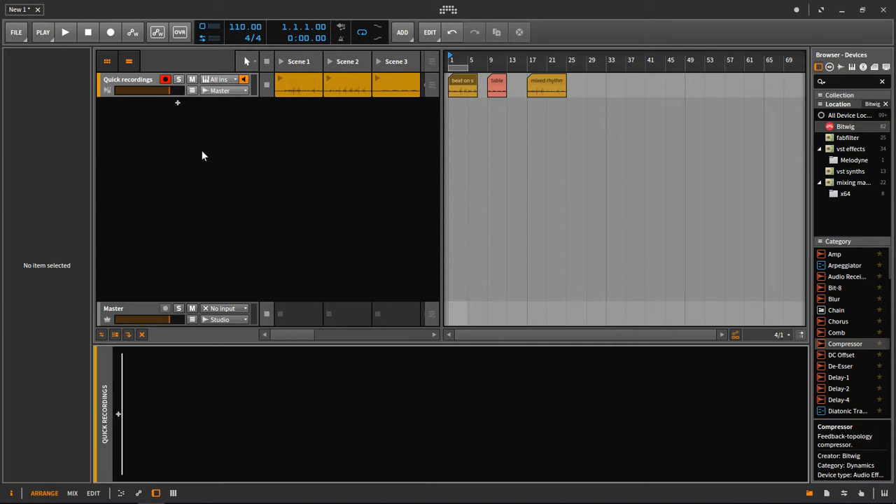
Add an instrument track below Quick recordings and create an empty launcher clip in its Scene 1 slot
{"action": "right_click", "coordinate": [182, 140]}
{"action": "left_click", "coordinate": [181, 138]}
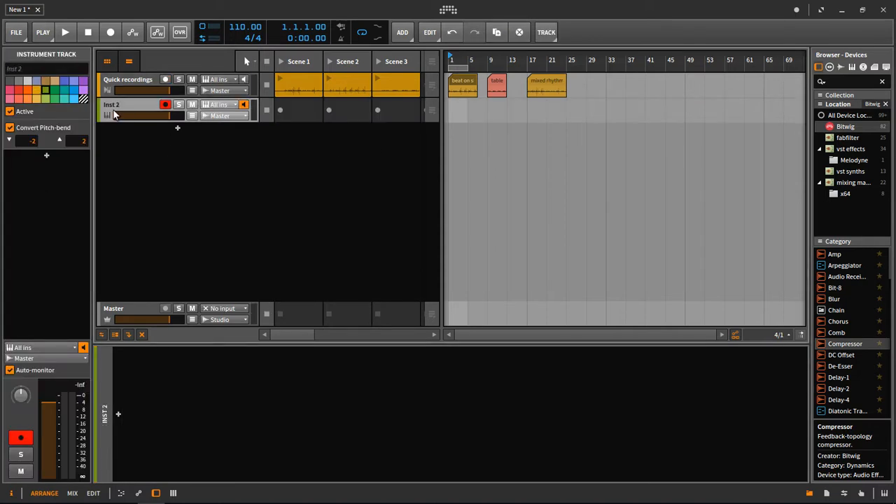
{"action": "double_click", "coordinate": [292, 115]}
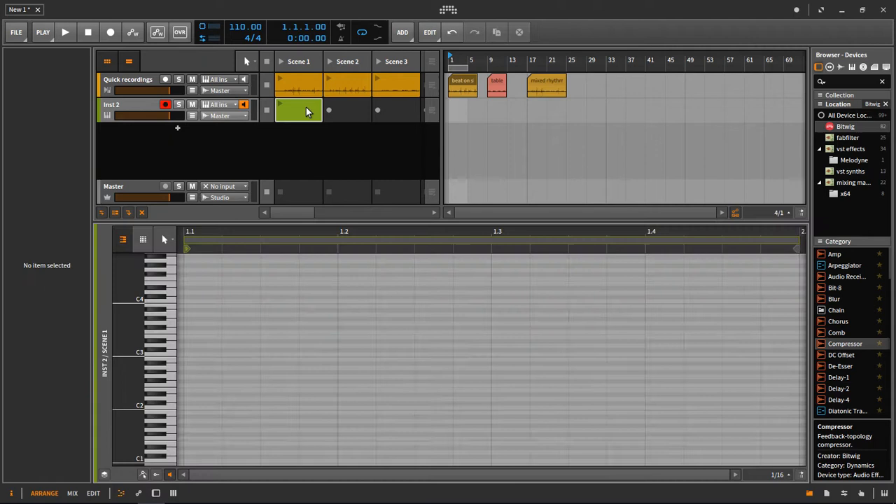
Place three short notes at different pitches and a long C#1 note spanning 1.1.3 to 1.4.1 in the clip
{"action": "double_click", "coordinate": [186, 326]}
{"action": "scroll", "coordinate": [323, 286], "scroll_direction": "down", "scroll_amount": 3}
{"action": "double_click", "coordinate": [326, 282]}
{"action": "double_click", "coordinate": [424, 270]}
{"action": "key", "text": "3"}
{"action": "left_click_drag", "start_coordinate": [298, 407], "coordinate": [428, 409]}
{"action": "key", "text": "1"}
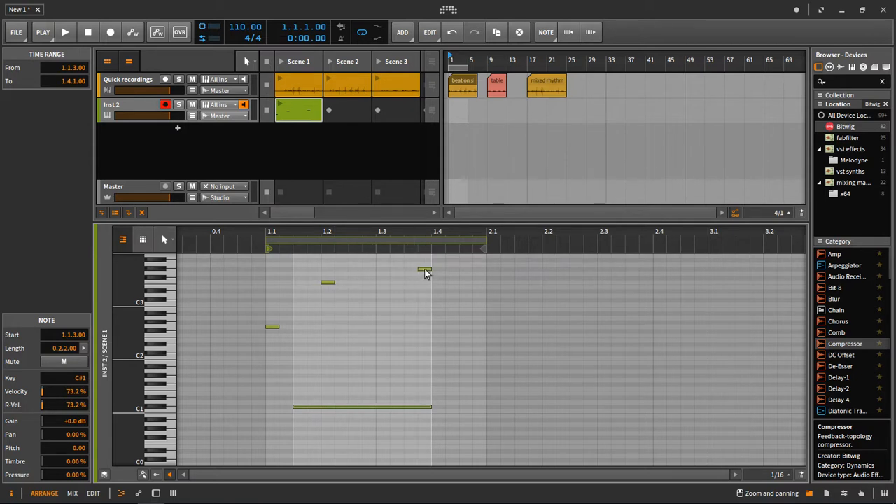
Delete all notes in the clip and remove the Inst 2 track
{"action": "left_click_drag", "start_coordinate": [480, 441], "coordinate": [267, 256]}
{"action": "key", "text": "Delete"}
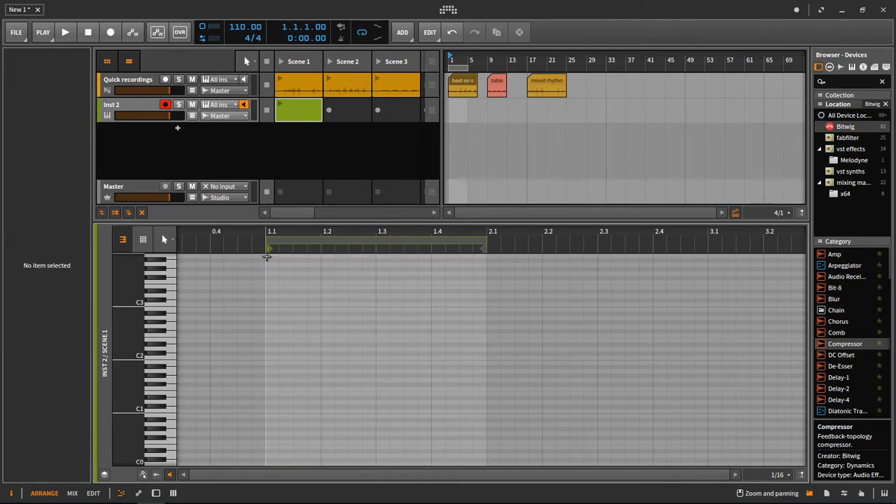
{"action": "left_click", "coordinate": [140, 105]}
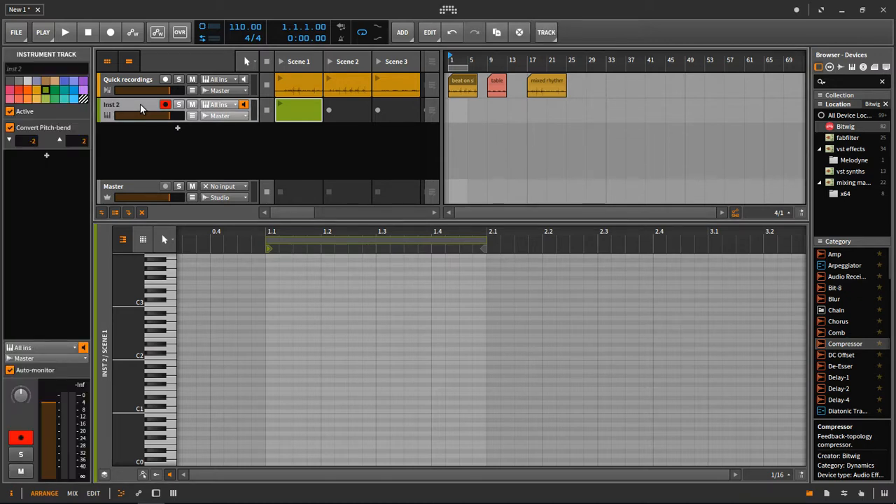
{"action": "key", "text": "Delete"}
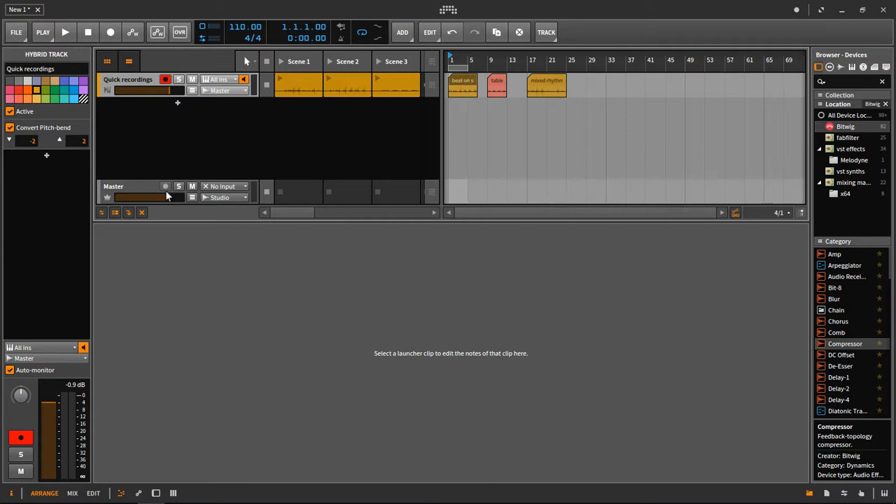
View the device chains of the Master and Quick recordings tracks
{"action": "left_click", "coordinate": [145, 186]}
{"action": "key", "text": "d"}
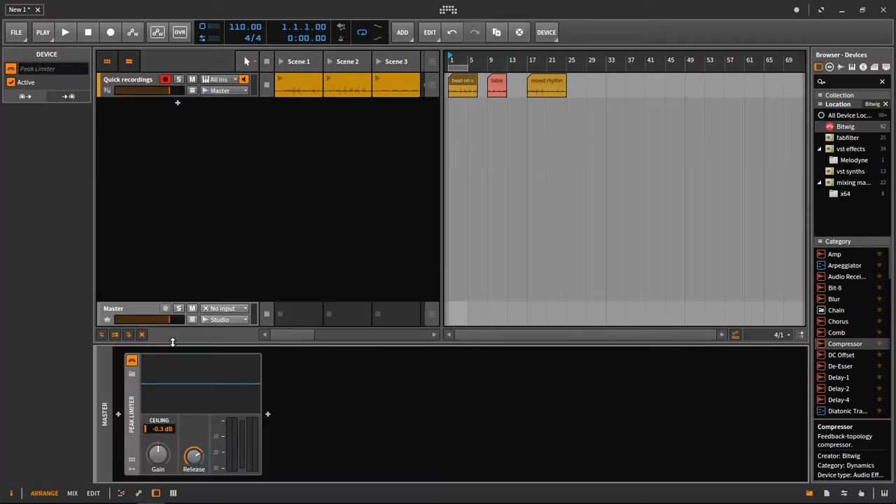
{"action": "left_click", "coordinate": [135, 79]}
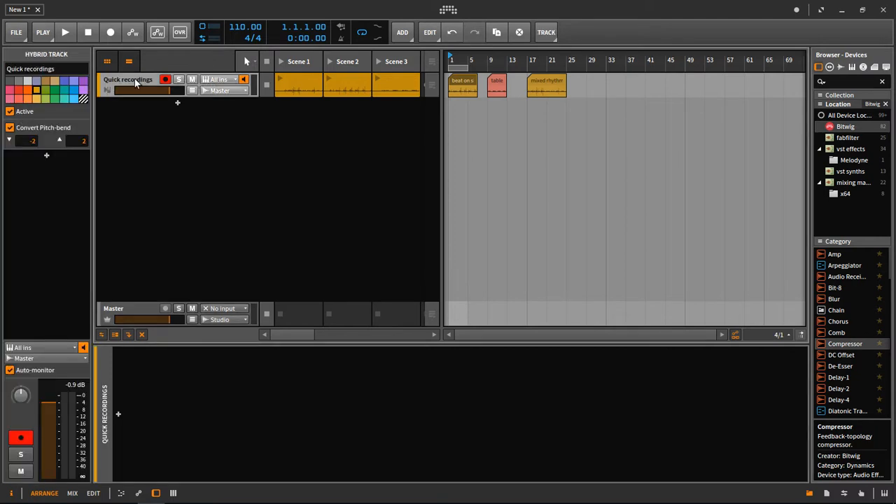
{"action": "key", "text": "d"}
Open the beat on skin arranger clip in the audio editor and play it
{"action": "left_click", "coordinate": [473, 80]}
{"action": "key", "text": "e"}
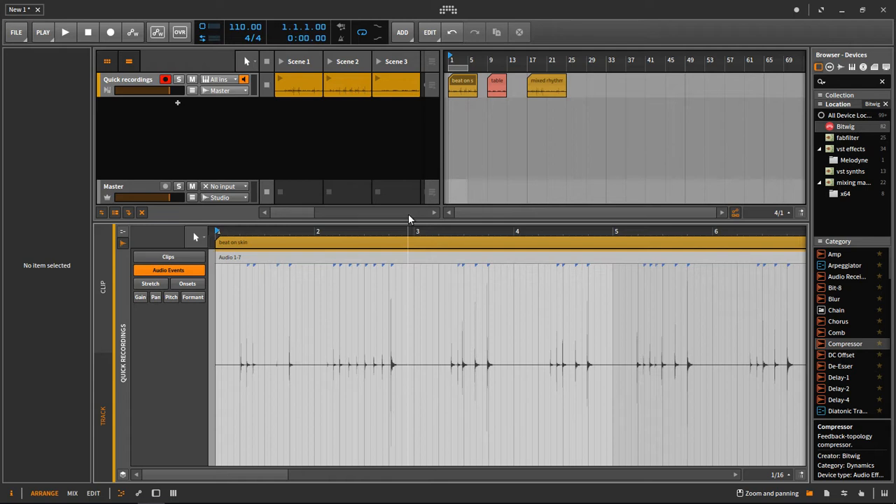
{"action": "key", "text": "space"}
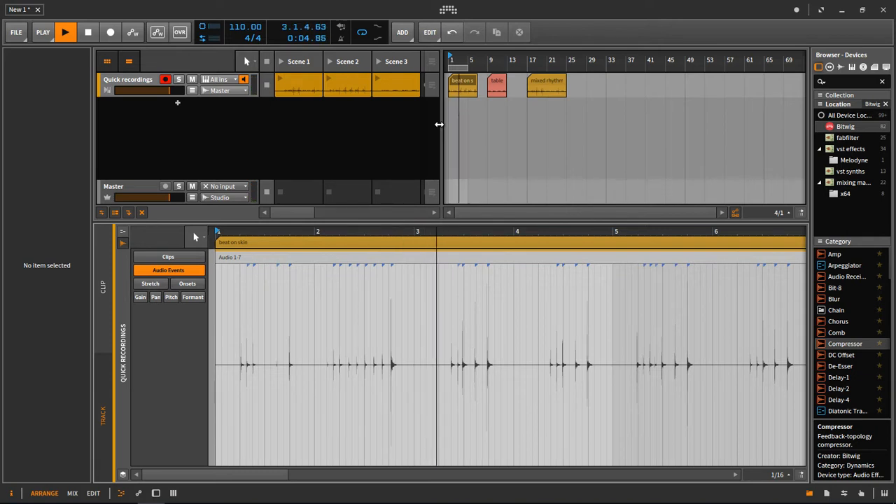
Insert a Compressor on the Quick recordings track and adjust its controls during playback
{"action": "double_click", "coordinate": [144, 79]}
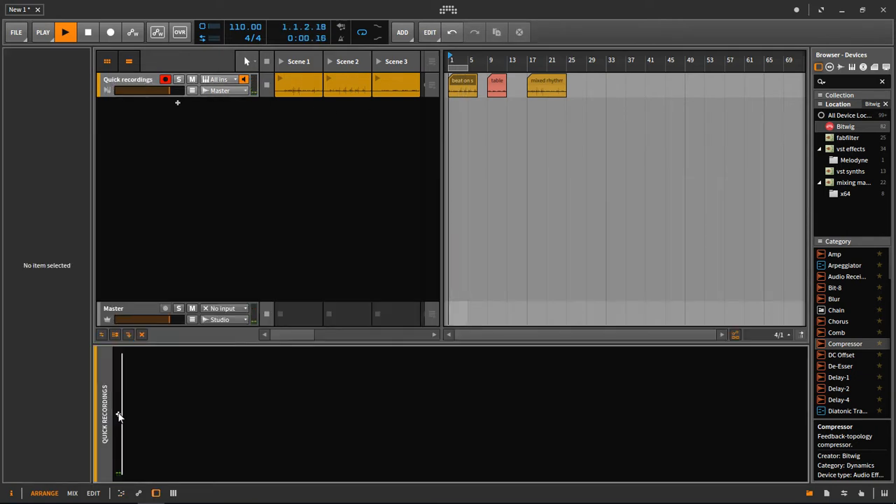
{"action": "left_click", "coordinate": [118, 414]}
{"action": "type", "text": "compre"}
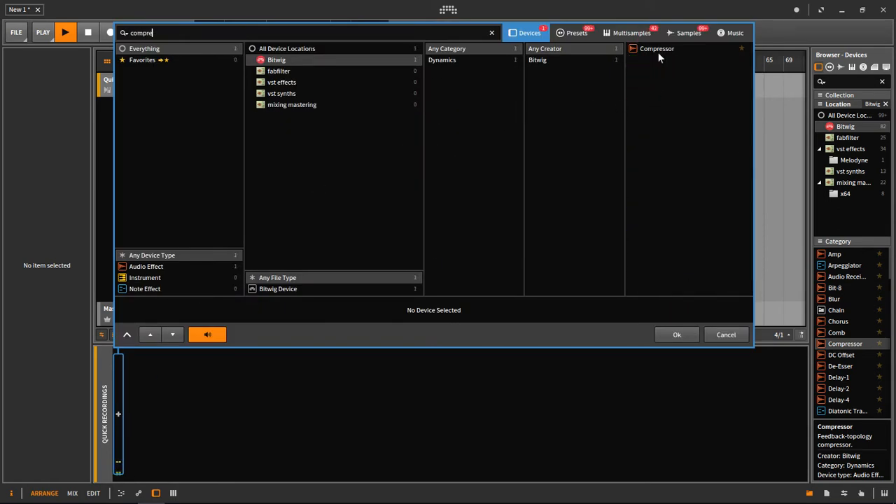
{"action": "double_click", "coordinate": [659, 50]}
{"action": "left_click_drag", "start_coordinate": [157, 426], "coordinate": [191, 458]}
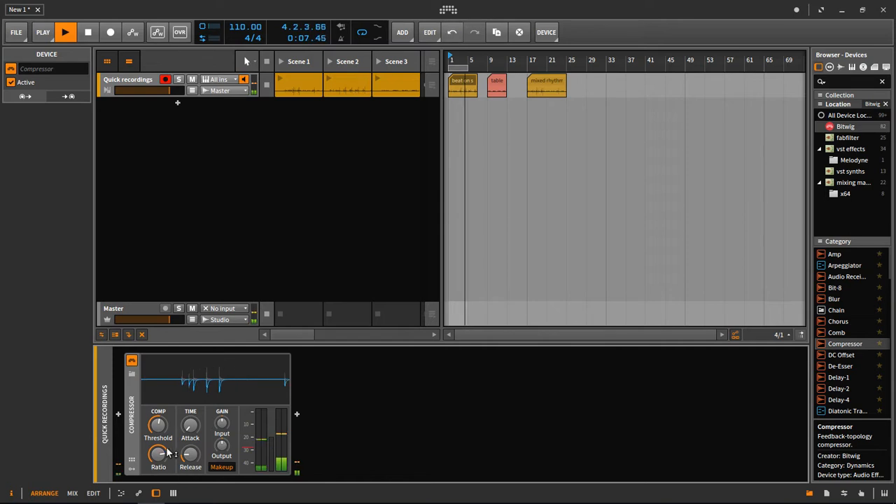
{"action": "key", "text": "space"}
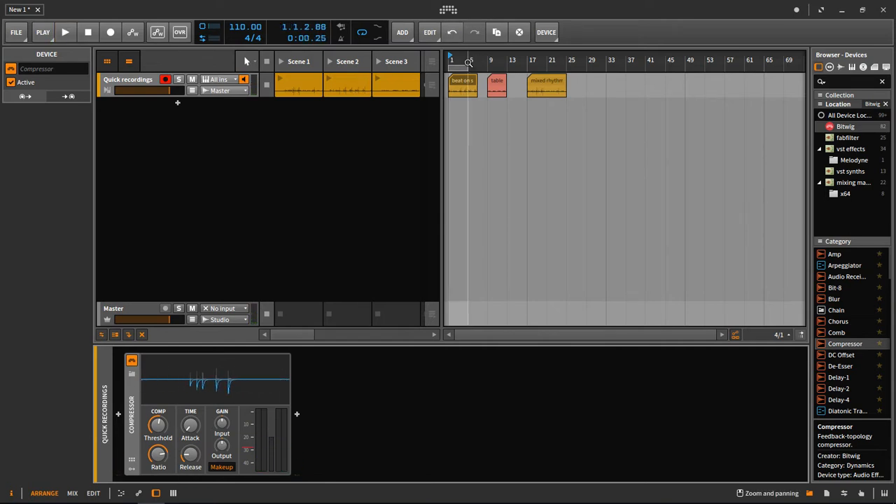
Insert a Replacer device after the Compressor on the Quick recordings track
{"action": "left_click", "coordinate": [455, 84]}
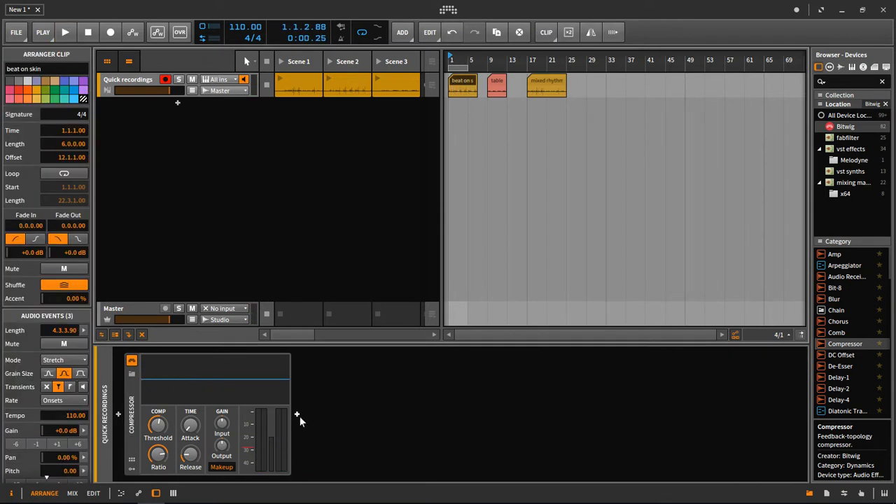
{"action": "left_click", "coordinate": [297, 415]}
{"action": "type", "text": "r"}
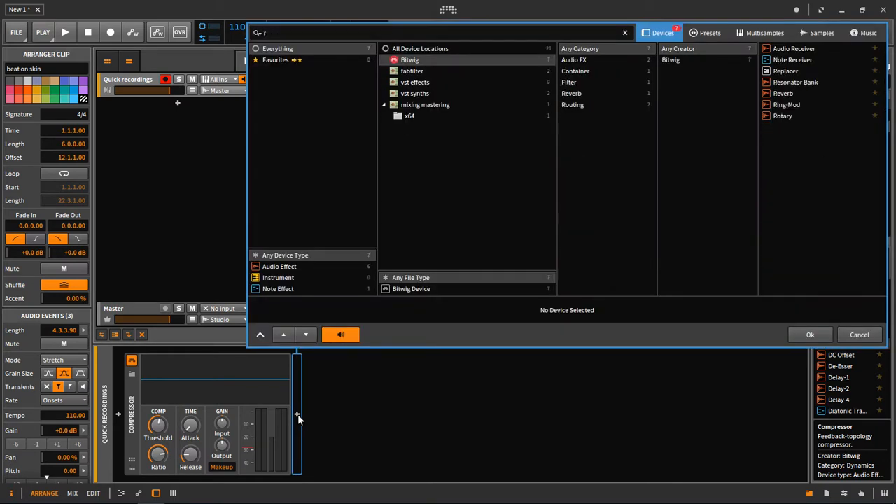
{"action": "type", "text": "eplacer"}
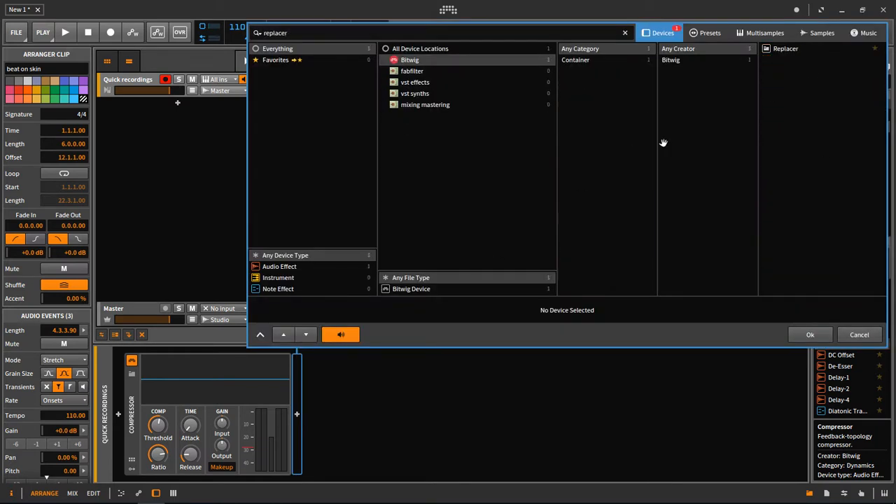
{"action": "double_click", "coordinate": [783, 48]}
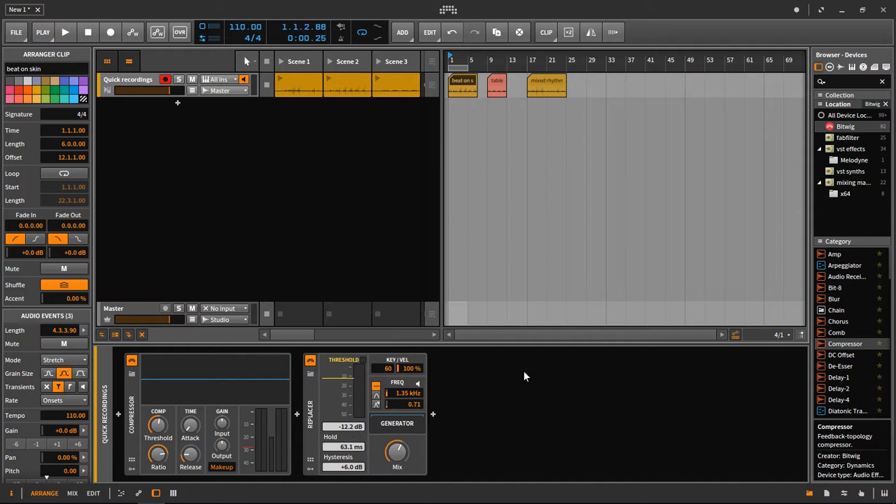
Lower the Replacer's threshold to -22.6 dB while playing the beat on skin clip
{"action": "key", "text": "space"}
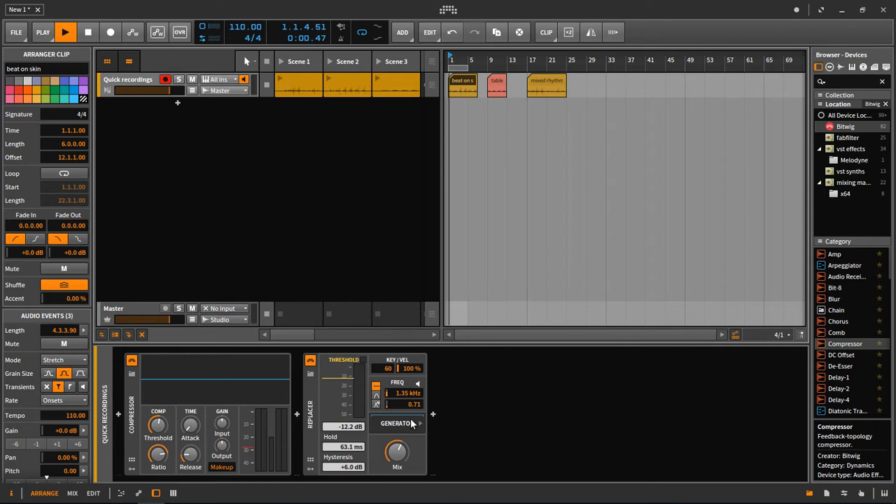
{"action": "left_click_drag", "start_coordinate": [355, 428], "coordinate": [355, 452]}
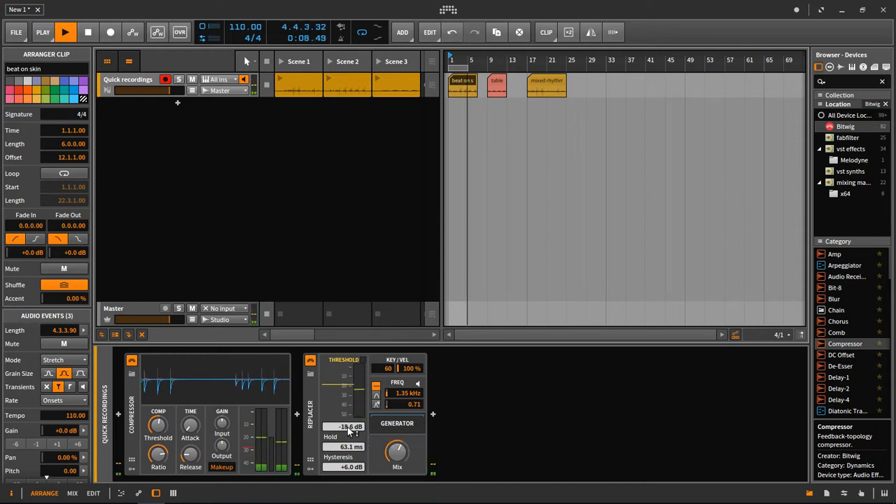
{"action": "left_click_drag", "start_coordinate": [348, 428], "coordinate": [349, 443]}
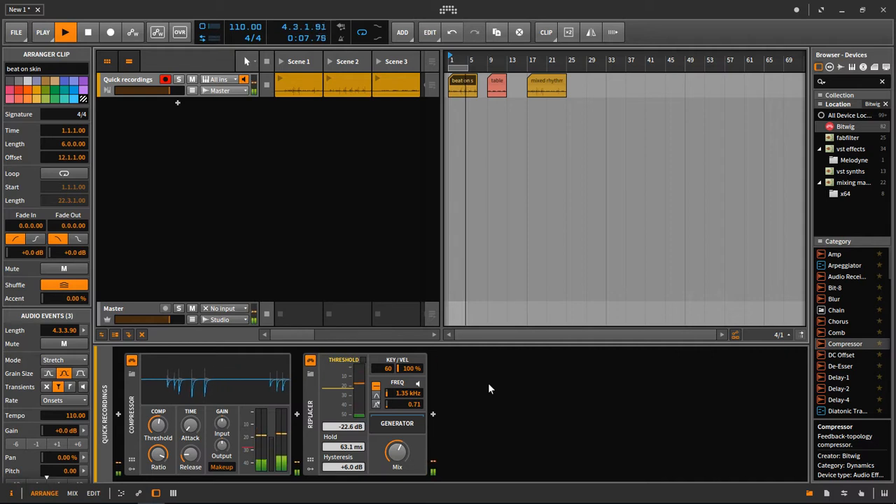
{"action": "key", "text": "space"}
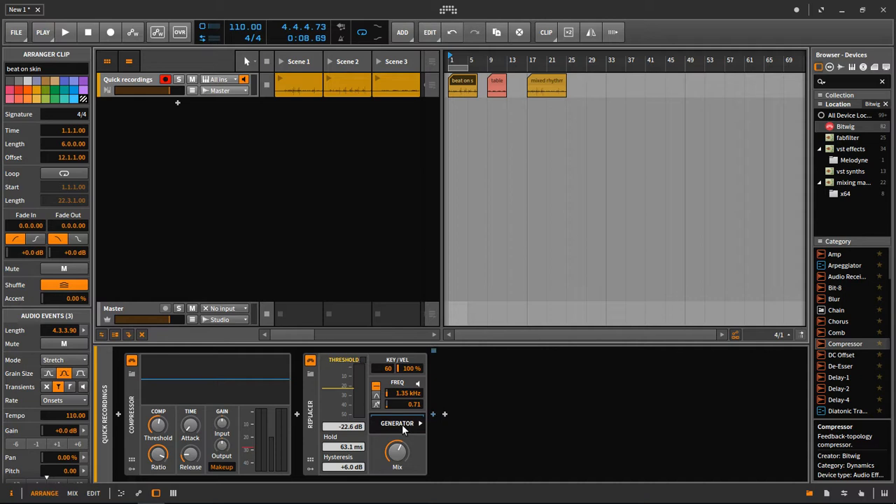
Insert a Polysynth into the Replacer's Generator chain and raise the Replacer's Mix to 100%
{"action": "left_click", "coordinate": [434, 416]}
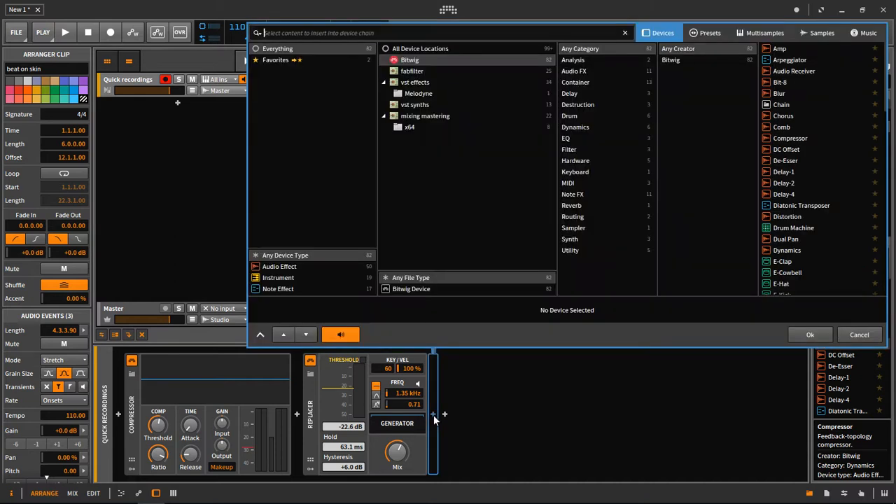
{"action": "type", "text": "poly"}
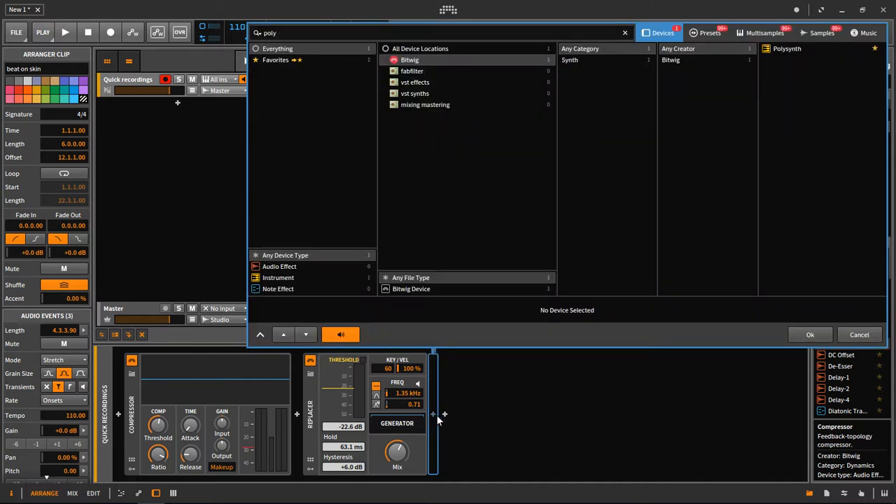
{"action": "double_click", "coordinate": [783, 47]}
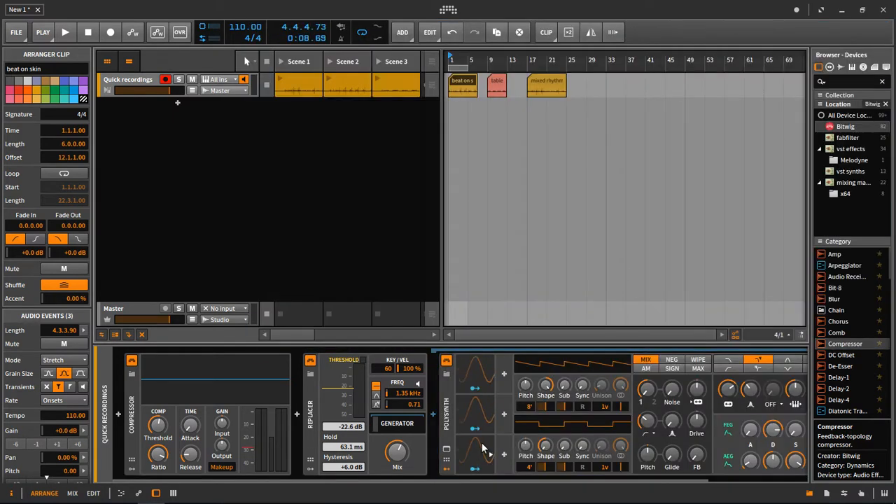
{"action": "mouse_move", "coordinate": [406, 456]}
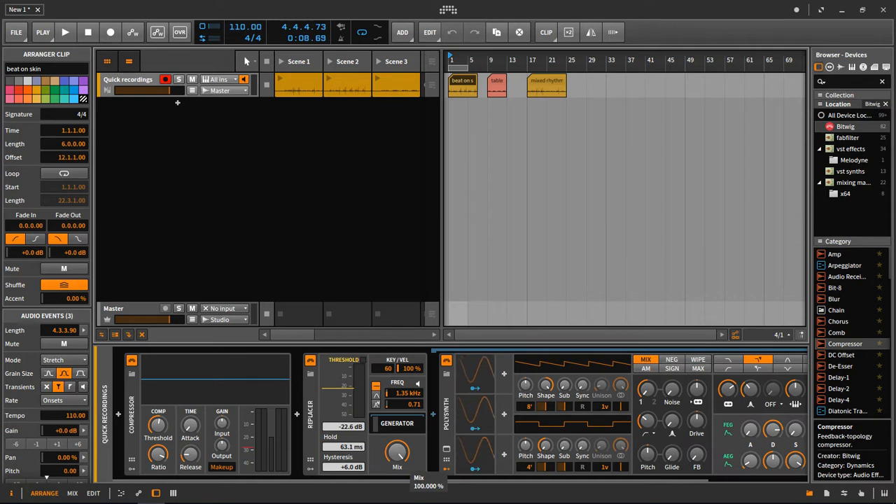
{"action": "mouse_move", "coordinate": [402, 452]}
{"action": "left_mouse_down"}
{"action": "mouse_move", "coordinate": [403, 503]}
{"action": "mouse_move", "coordinate": [402, 456]}
{"action": "left_mouse_up"}
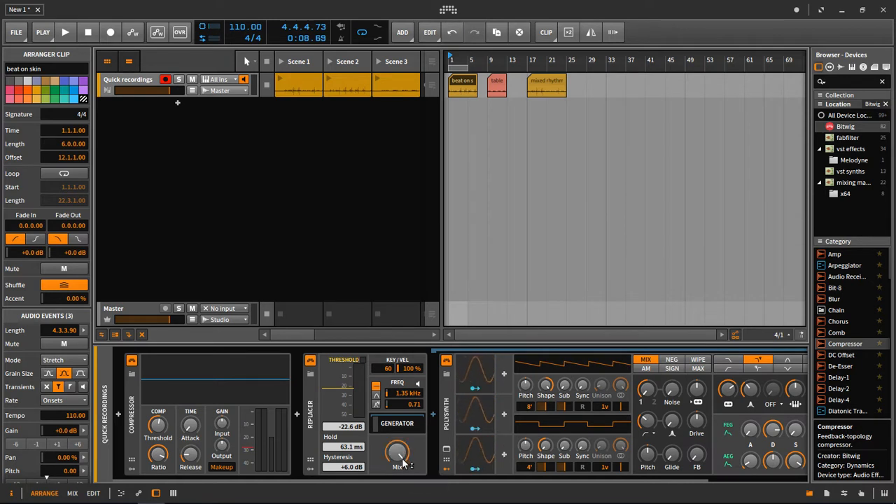
Set the Polysynth's first oscillator to the 16' octave and play back the triggered synth
{"action": "scroll", "coordinate": [425, 480], "scroll_direction": "right", "scroll_amount": 3}
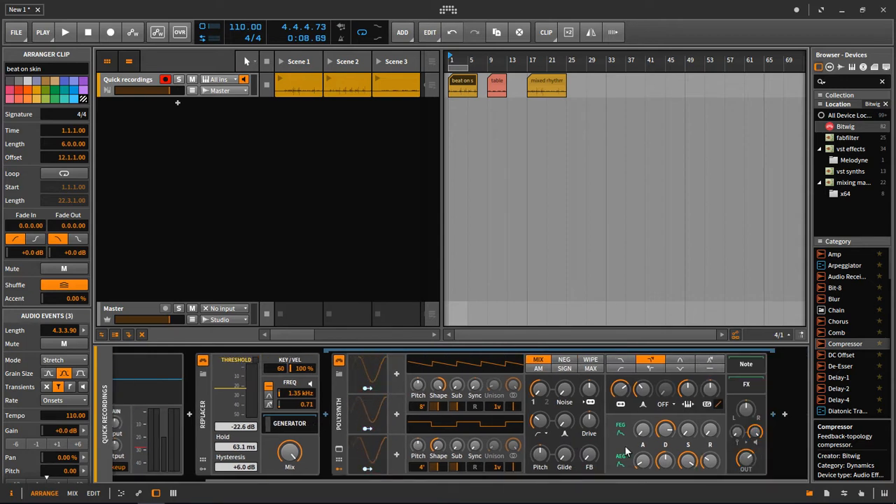
{"action": "left_click_drag", "start_coordinate": [423, 407], "coordinate": [423, 417]}
{"action": "key", "text": "space"}
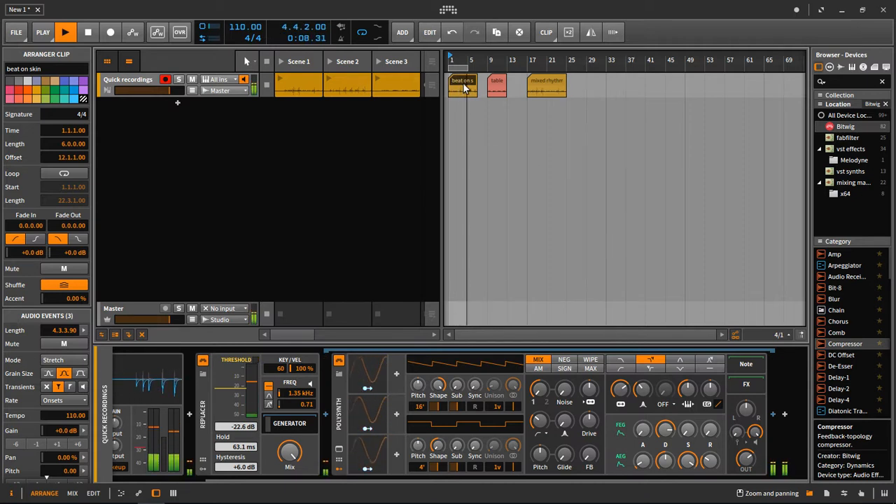
{"action": "key", "text": "space"}
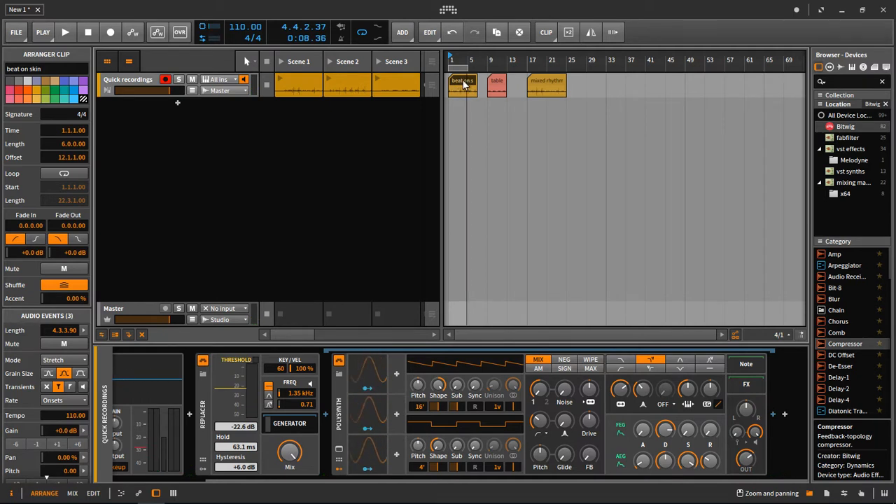
Add a new instrument track and create an empty clip in its Scene 1 slot for note editing
{"action": "right_click", "coordinate": [227, 140]}
{"action": "left_click", "coordinate": [227, 142]}
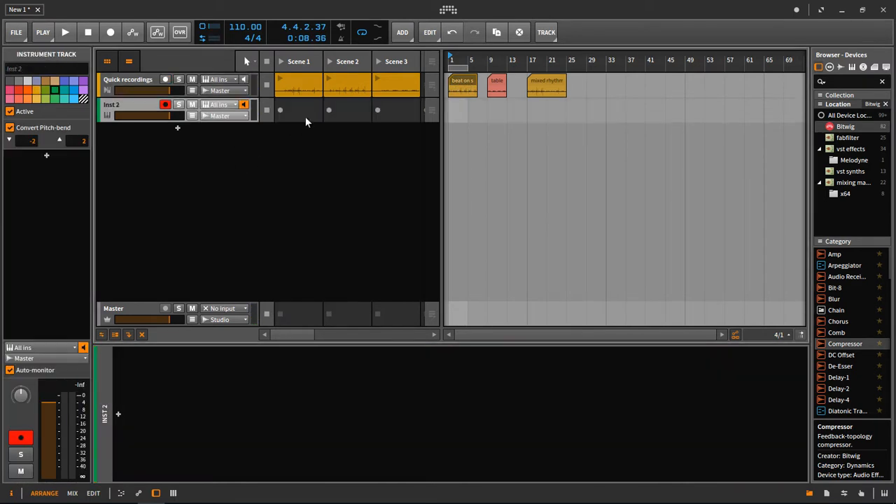
{"action": "double_click", "coordinate": [299, 112]}
Place a sixteenth-length C2 note in the clip and shift its start to 1.1.4.61
{"action": "double_click", "coordinate": [332, 360]}
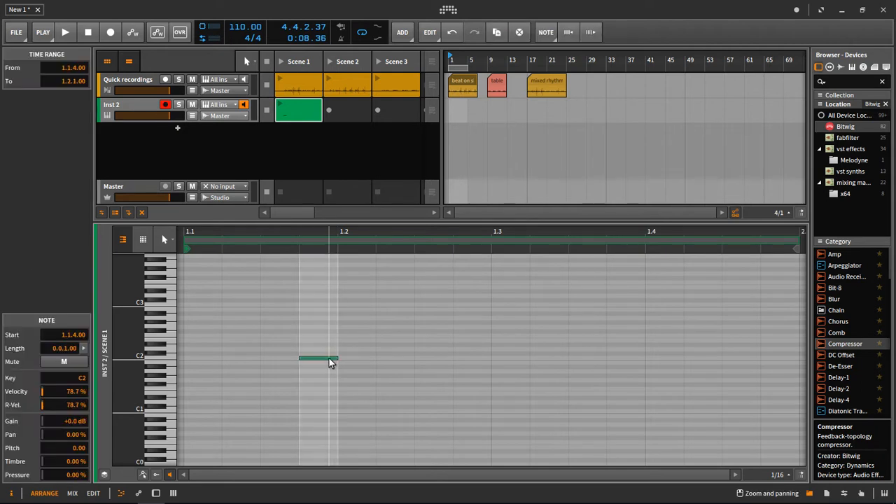
{"action": "left_click_drag", "start_coordinate": [328, 361], "coordinate": [352, 361]}
Change the note editor's grid from straight to the triplet (3t) subdivision at 1/16
{"action": "left_click", "coordinate": [778, 475]}
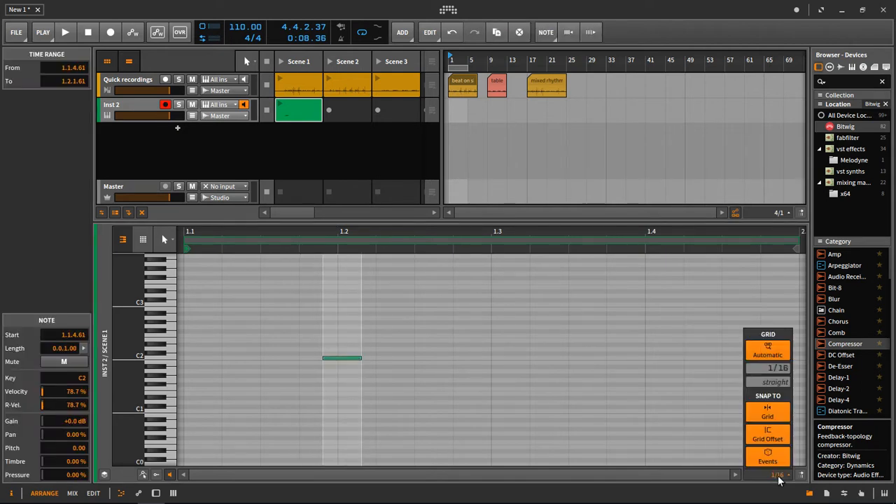
{"action": "left_click", "coordinate": [776, 383]}
{"action": "left_click", "coordinate": [592, 372]}
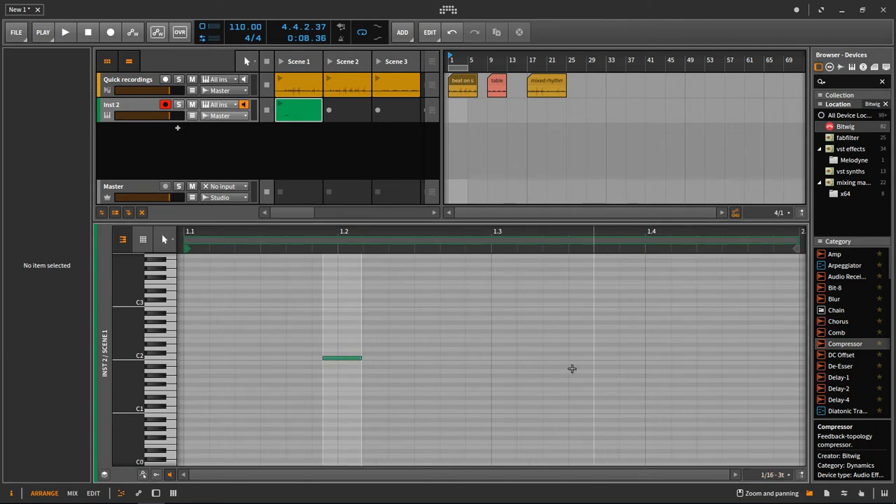
Try shifting the C2 note slightly along the triplet grid, and delete it
{"action": "scroll", "coordinate": [591, 372], "scroll_direction": "down", "scroll_amount": 5}
{"action": "left_click", "coordinate": [451, 360]}
{"action": "left_click_drag", "start_coordinate": [439, 358], "coordinate": [460, 358]}
{"action": "key", "text": "Delete"}
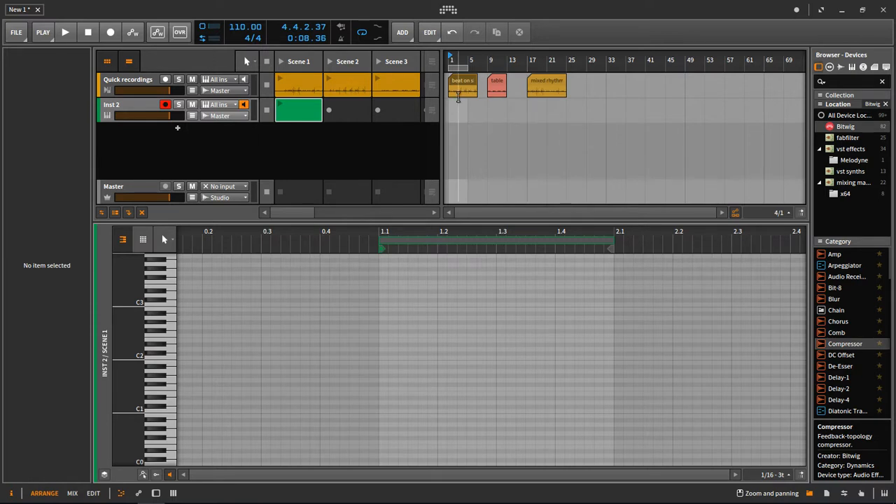
Delete the Inst 2 track and show the device chain of the Quick recordings track during playback
{"action": "left_click", "coordinate": [147, 106]}
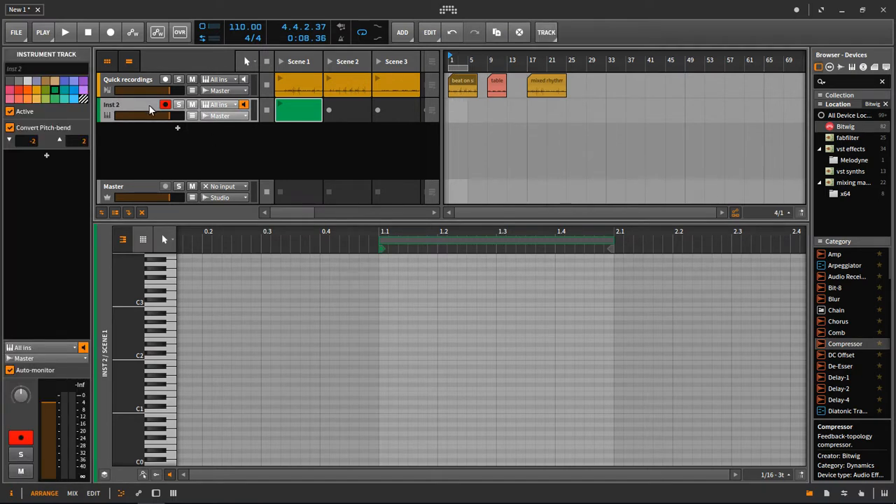
{"action": "key", "text": "Delete"}
{"action": "key", "text": "space"}
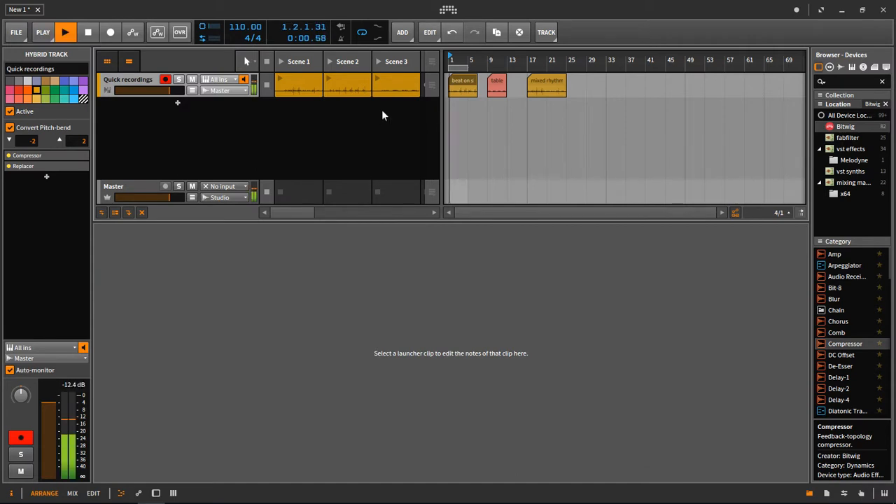
{"action": "double_click", "coordinate": [147, 80]}
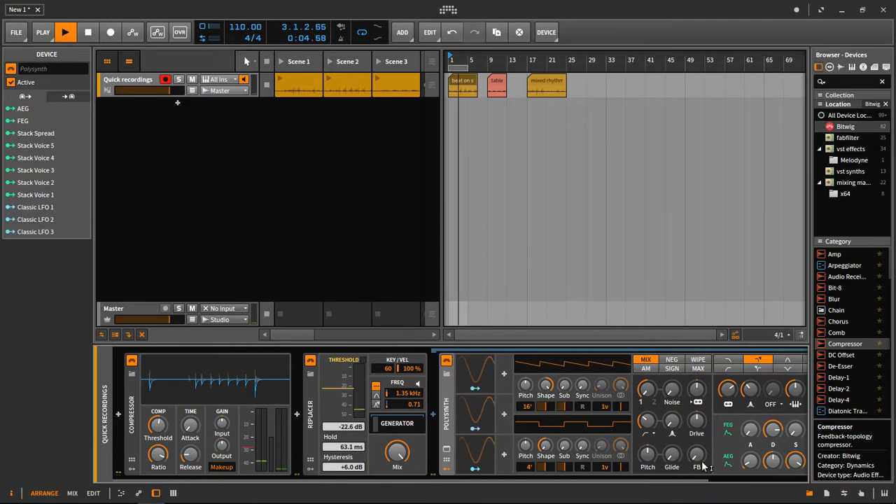
Audition the recorded beat through the Replacer and Polysynth, and examine the Replacer's key setting
{"action": "scroll", "coordinate": [709, 446], "scroll_direction": "right", "scroll_amount": 3}
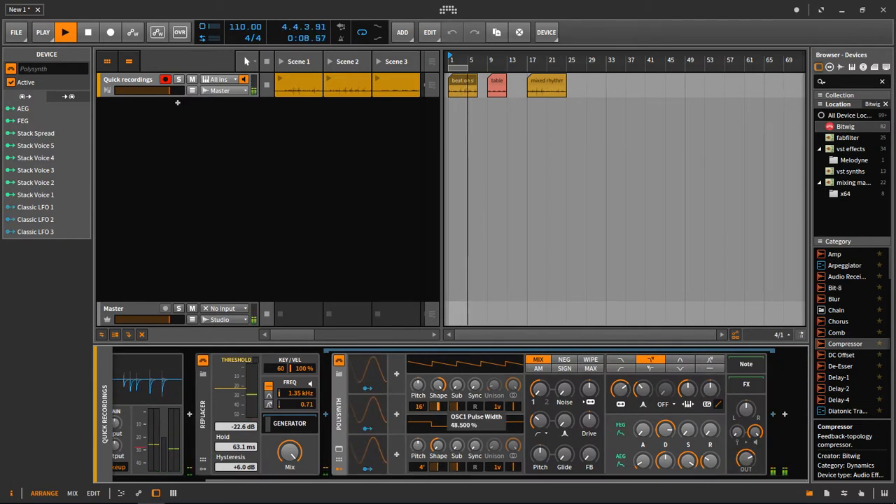
{"action": "key", "text": "space"}
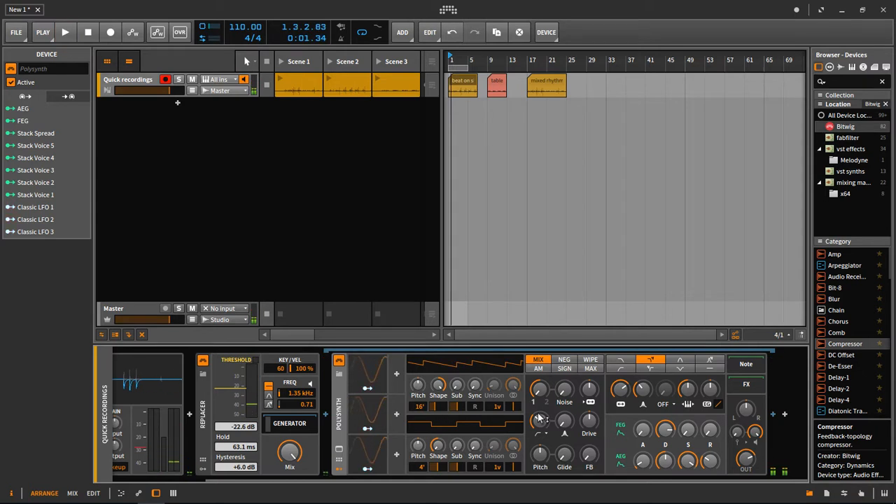
{"action": "left_click_drag", "start_coordinate": [474, 486], "coordinate": [376, 488]}
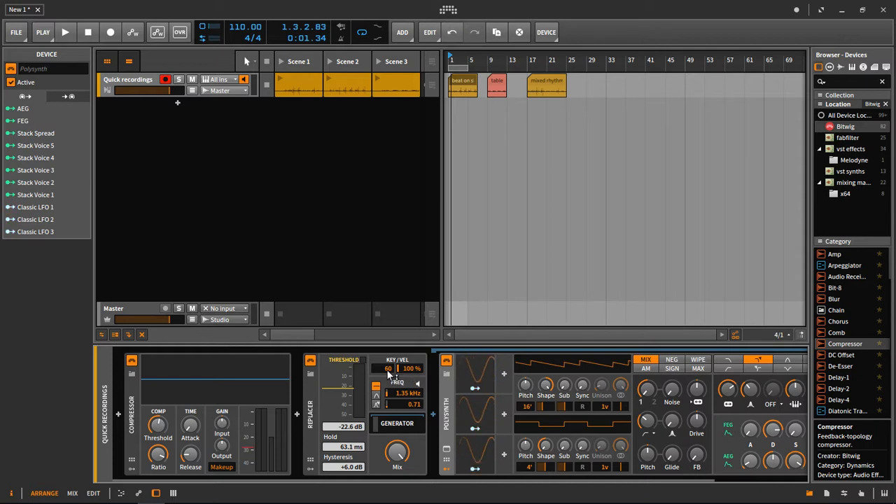
{"action": "key", "text": "space"}
{"action": "mouse_move", "coordinate": [390, 376]}
{"action": "left_mouse_down"}
{"action": "mouse_move", "coordinate": [390, 357]}
{"action": "mouse_move", "coordinate": [390, 376]}
{"action": "left_mouse_up"}
{"action": "key", "text": "space"}
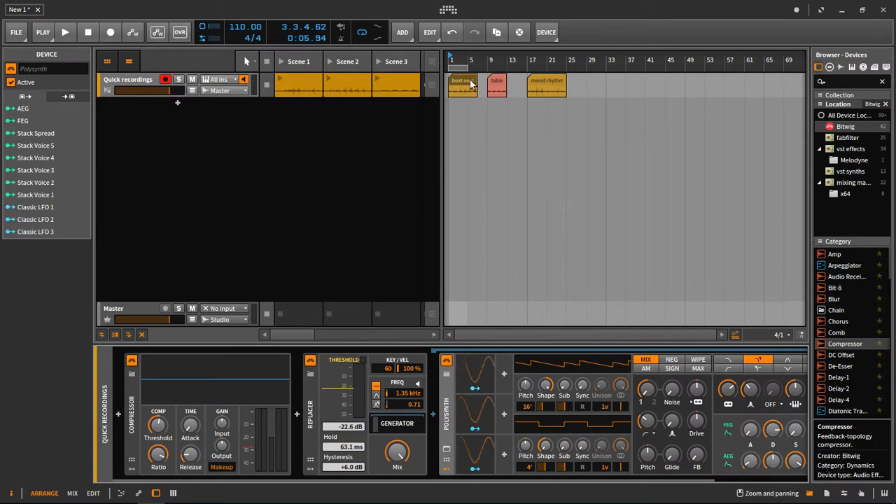
{"action": "right_click", "coordinate": [169, 129]}
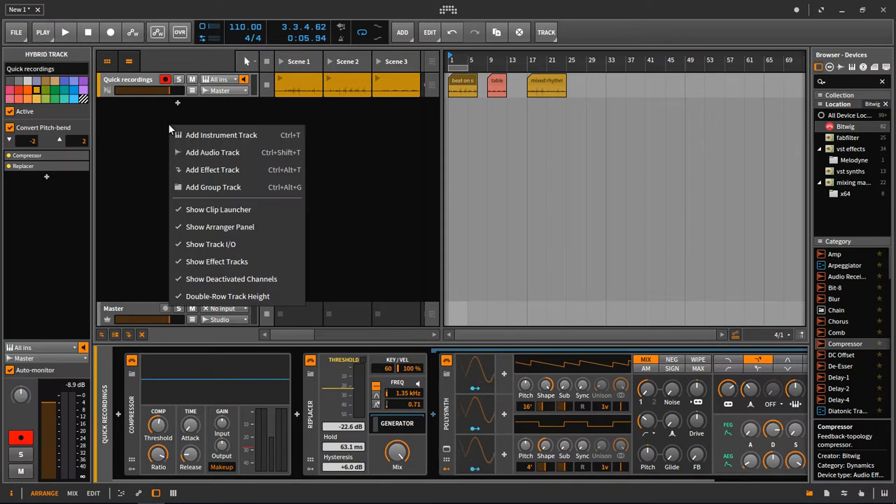
{"action": "left_click", "coordinate": [195, 154]}
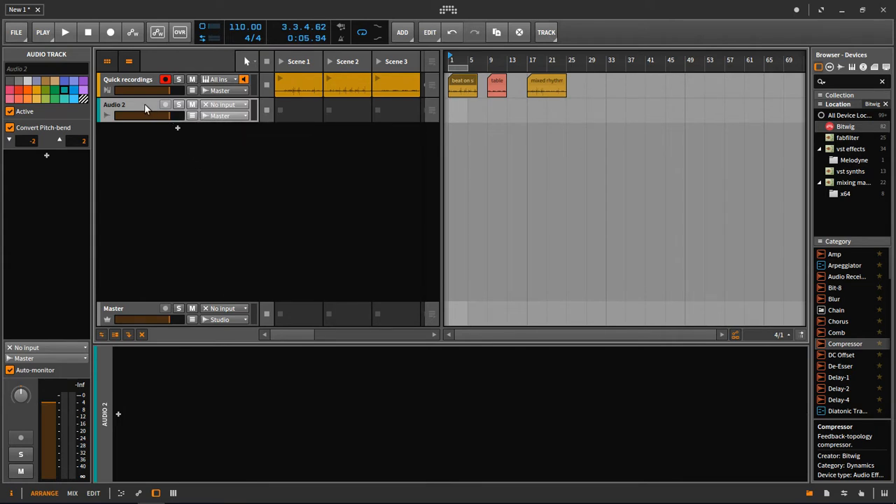
{"action": "key", "text": "Delete"}
Add a new instrument track and set its note input to the Replacer device on the Quick recordings track
{"action": "right_click", "coordinate": [158, 169]}
{"action": "left_click", "coordinate": [186, 181]}
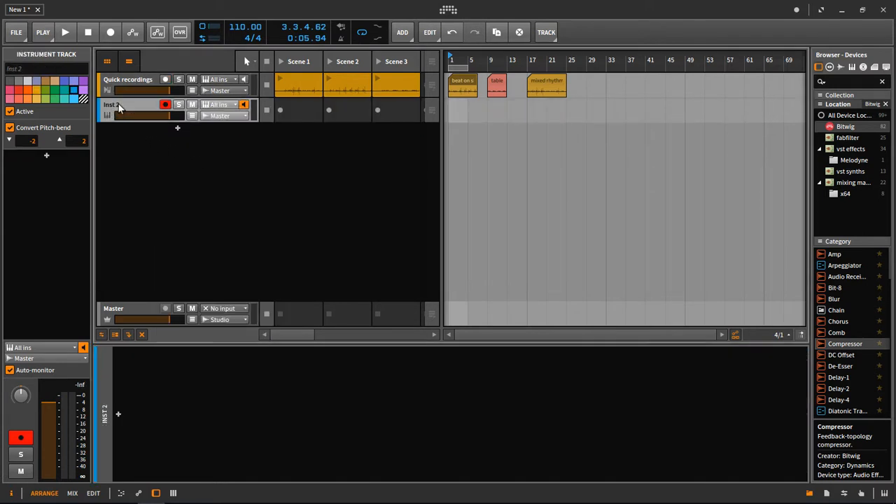
{"action": "left_click", "coordinate": [220, 106]}
{"action": "mouse_move", "coordinate": [253, 212]}
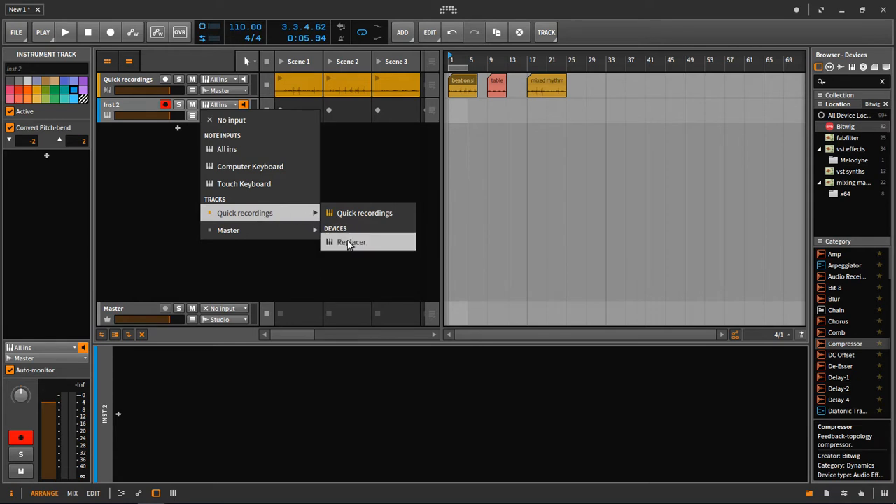
{"action": "left_click", "coordinate": [348, 243]}
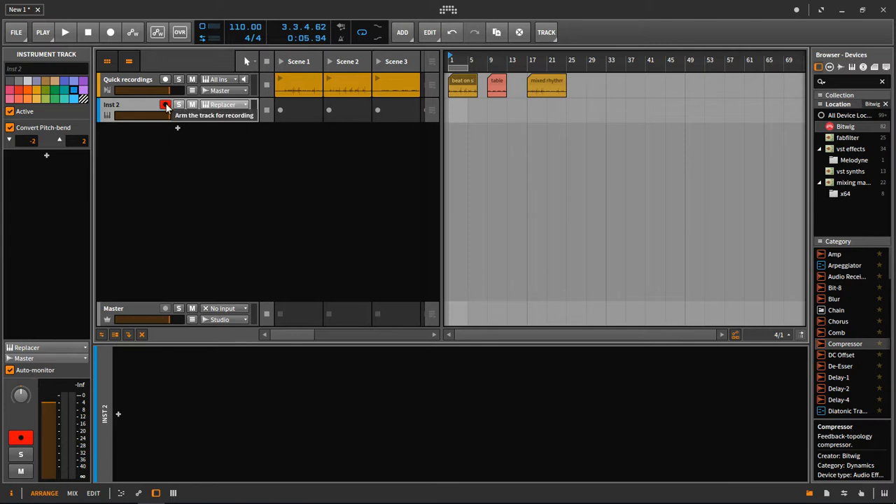
Record the Replacer's notes into the Scene 1 slot of Inst 2, viewing the clip in the note editor
{"action": "left_click", "coordinate": [280, 110]}
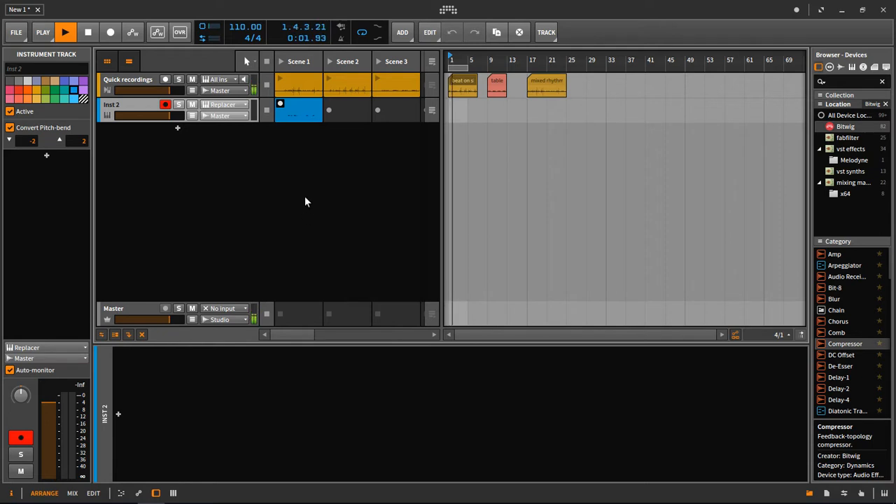
{"action": "double_click", "coordinate": [308, 112]}
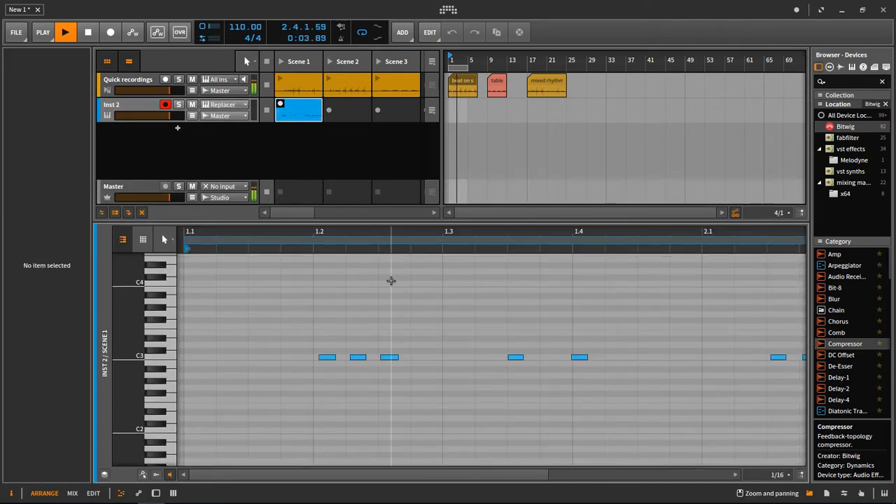
{"action": "left_click_drag", "start_coordinate": [424, 236], "coordinate": [338, 161]}
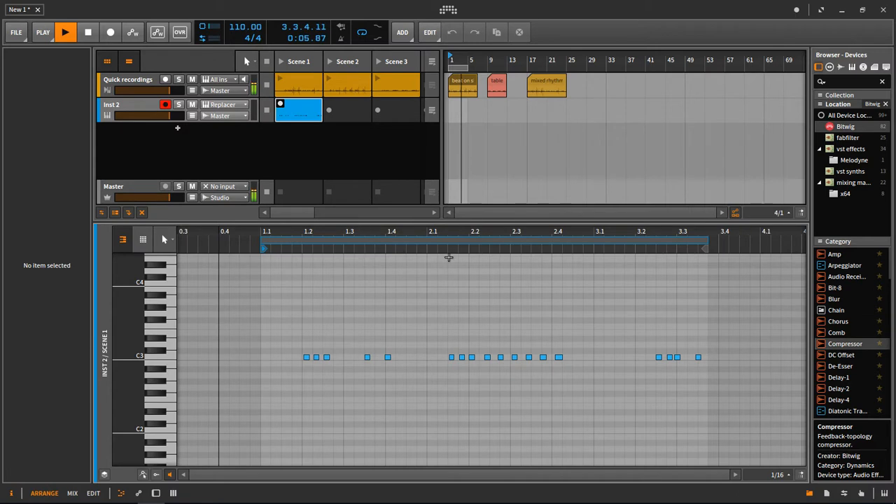
{"action": "left_click_drag", "start_coordinate": [531, 245], "coordinate": [418, 230]}
{"action": "key", "text": "space"}
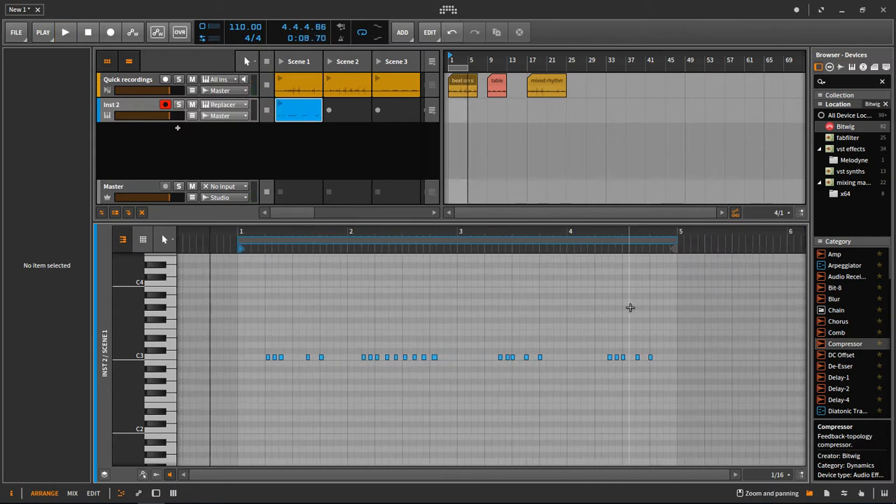
Examine the recorded C3 notes' timing against the grid and the available record quantization settings
{"action": "left_click_drag", "start_coordinate": [568, 237], "coordinate": [472, 374]}
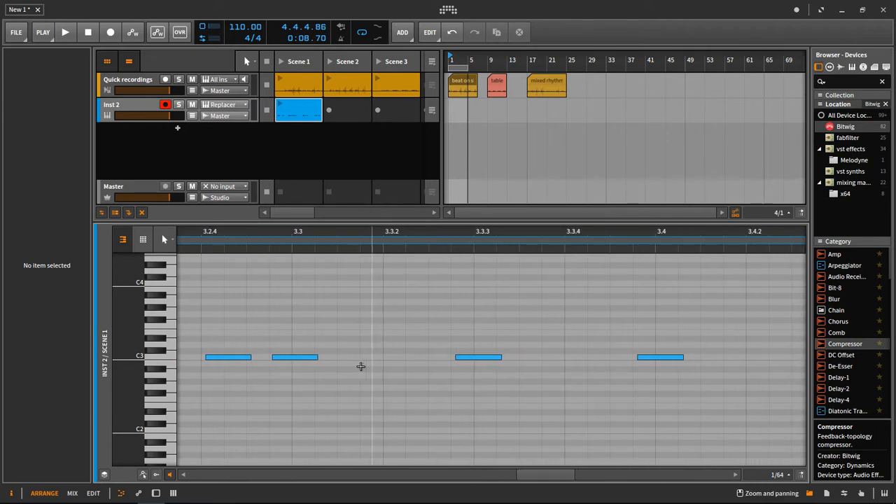
{"action": "left_click_drag", "start_coordinate": [283, 237], "coordinate": [411, 138]}
{"action": "left_click", "coordinate": [42, 32]}
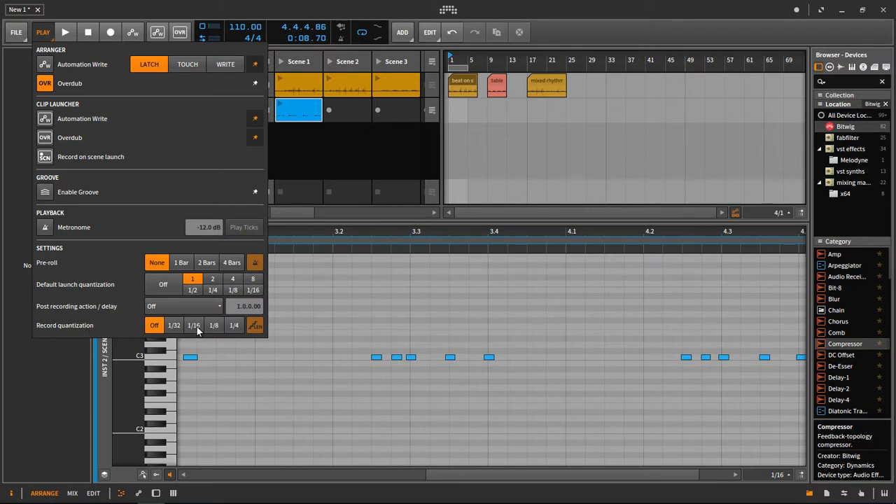
{"action": "mouse_move", "coordinate": [495, 370]}
{"action": "left_mouse_down"}
{"action": "mouse_move", "coordinate": [178, 129]}
{"action": "mouse_move", "coordinate": [491, 364]}
{"action": "left_mouse_up"}
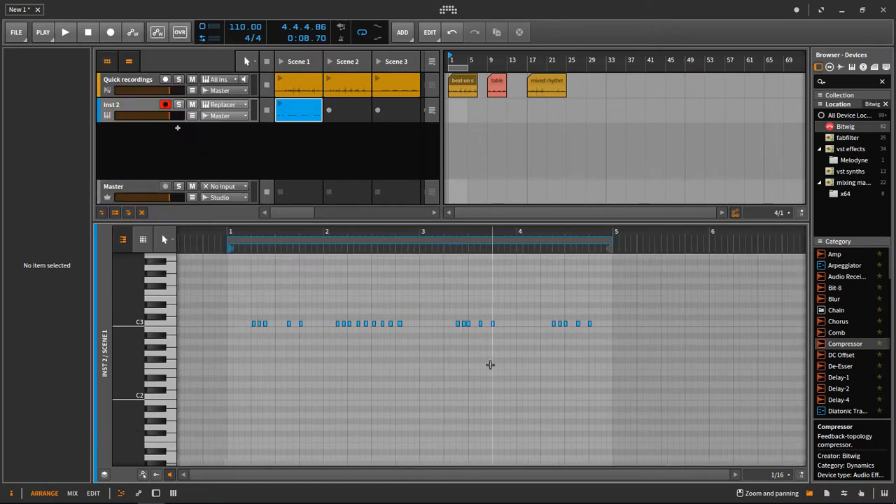
{"action": "left_click_drag", "start_coordinate": [288, 308], "coordinate": [355, 364]}
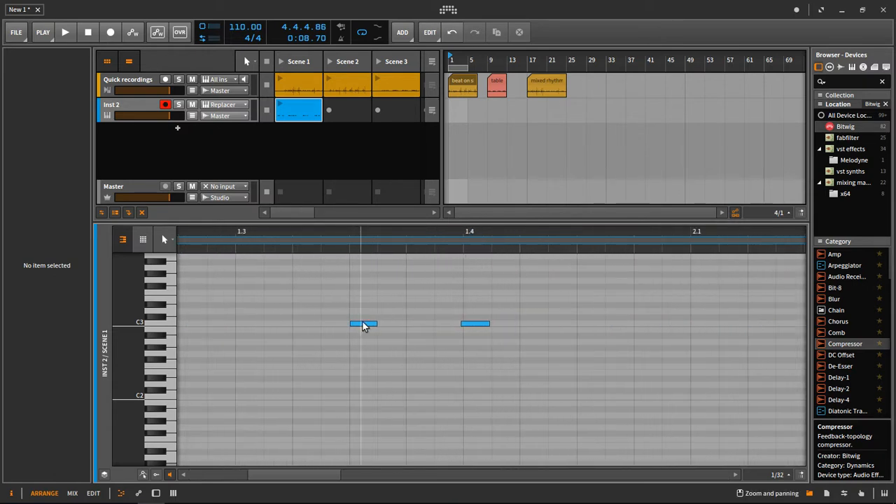
{"action": "left_click_drag", "start_coordinate": [315, 301], "coordinate": [373, 267]}
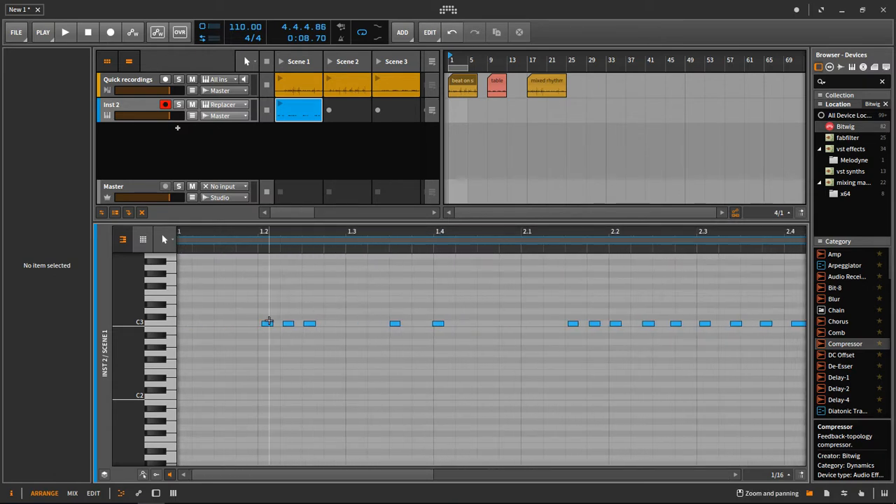
{"action": "left_click_drag", "start_coordinate": [617, 308], "coordinate": [574, 280]}
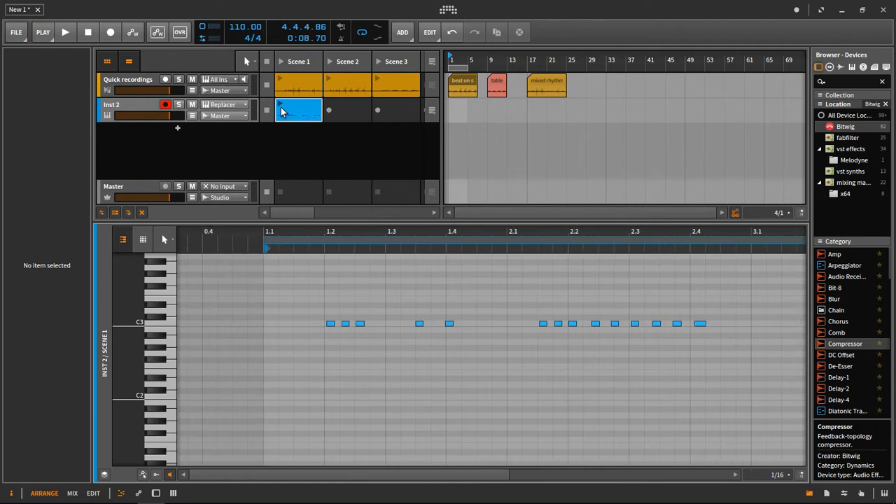
Add a Polysynth to the empty device chain of the Inst 2 track
{"action": "key", "text": "d"}
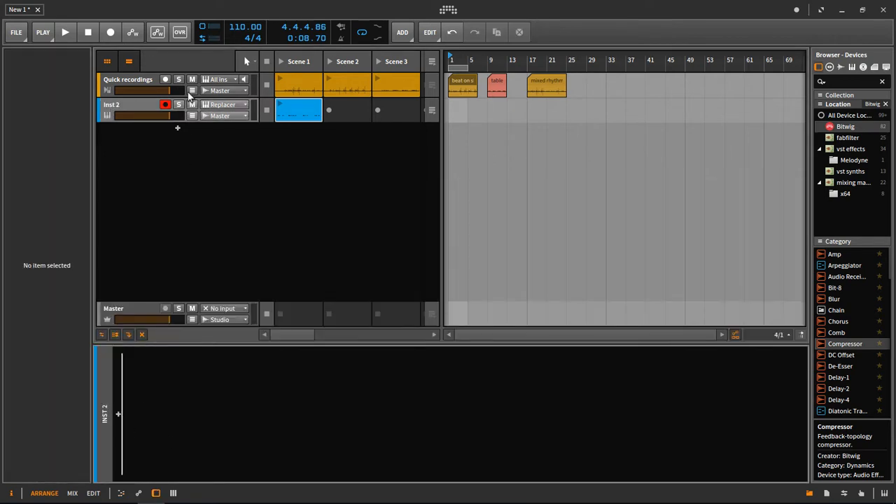
{"action": "left_click", "coordinate": [119, 417]}
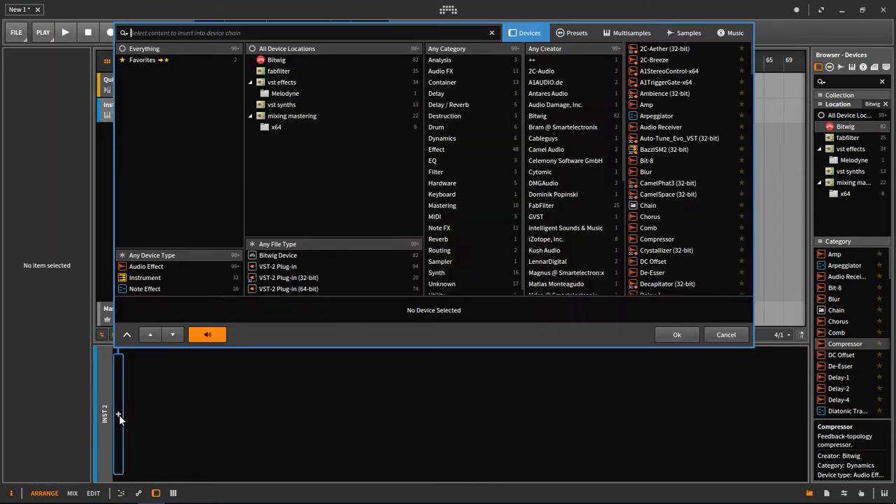
{"action": "type", "text": "poly"}
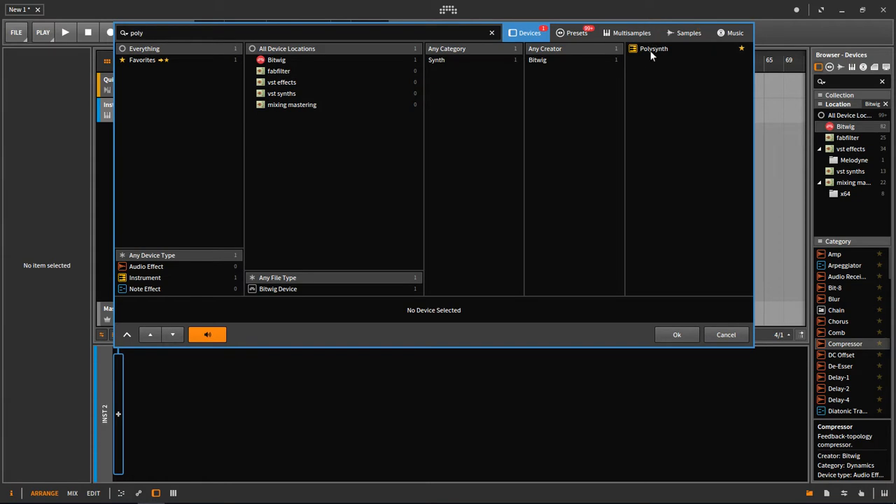
{"action": "double_click", "coordinate": [650, 50]}
Audition the recorded clip through the Polysynth with oscillator 1 set to 32' and the Quick recordings track muted
{"action": "key", "text": "space"}
{"action": "left_click", "coordinate": [281, 104]}
{"action": "left_click_drag", "start_coordinate": [216, 407], "coordinate": [215, 438]}
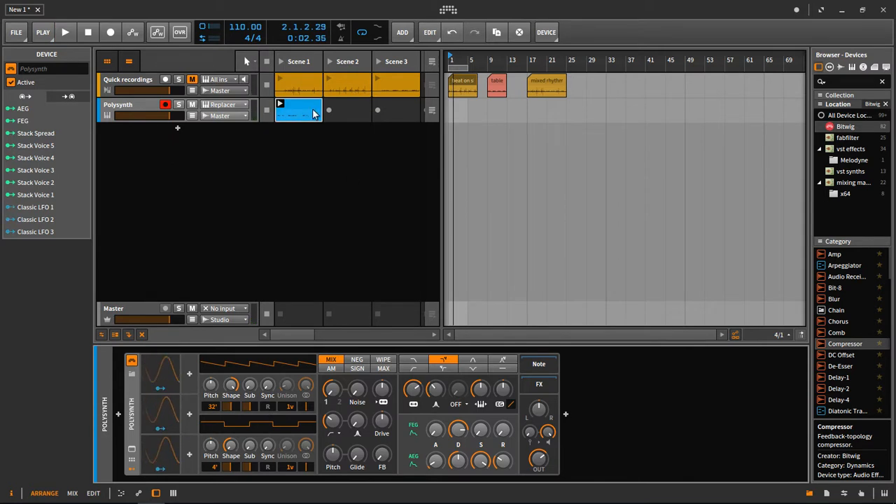
{"action": "double_click", "coordinate": [313, 115]}
{"action": "left_click_drag", "start_coordinate": [664, 395], "coordinate": [388, 395]}
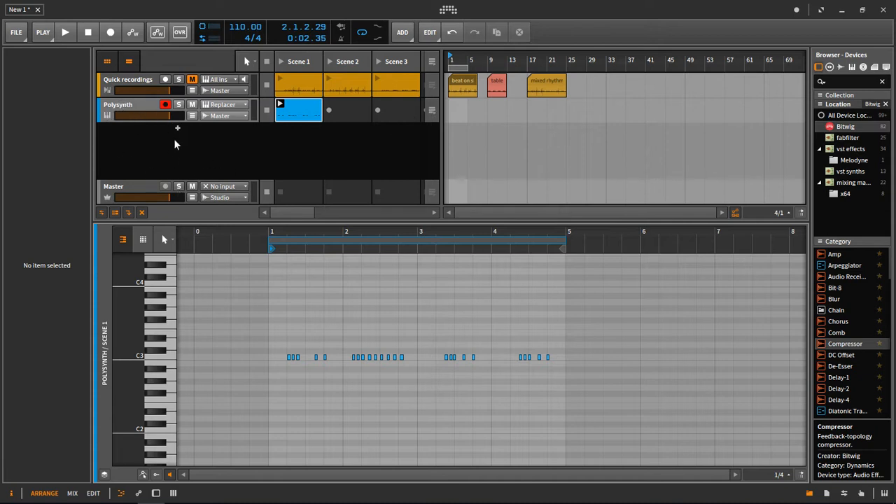
Delete the Polysynth track and unmute the Quick recordings track
{"action": "left_click", "coordinate": [135, 106]}
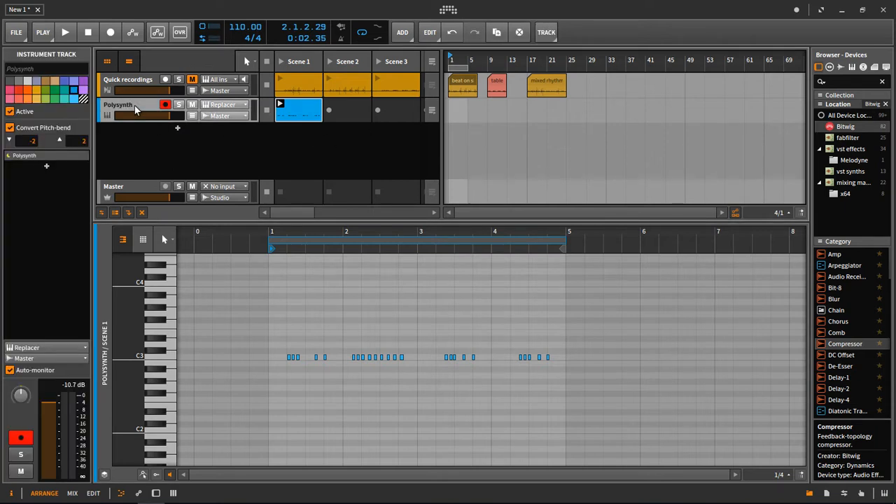
{"action": "key", "text": "Delete"}
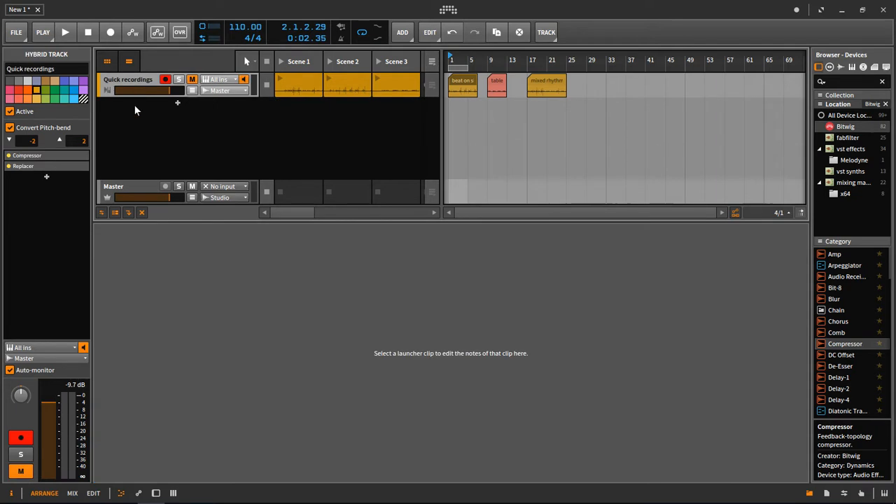
{"action": "left_click", "coordinate": [192, 80]}
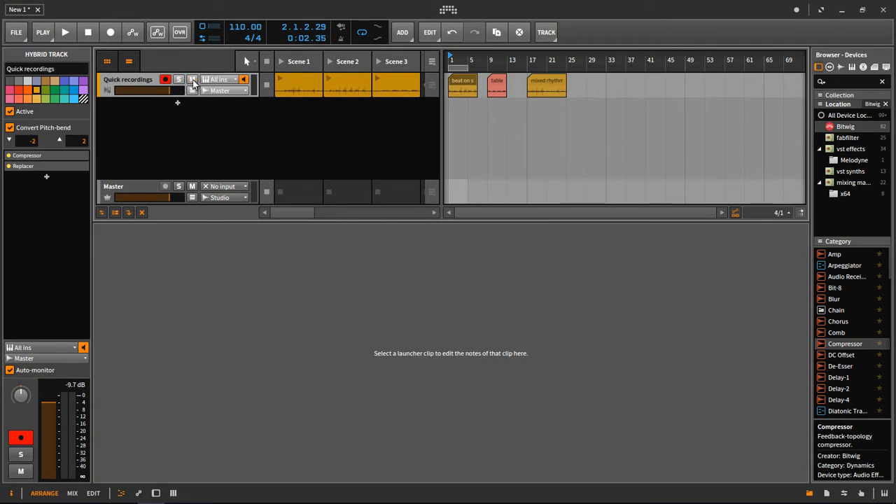
Set the arranger's playback start to bar 17 and briefly play the mixed rhythm clip
{"action": "left_click", "coordinate": [486, 133]}
{"action": "scroll", "coordinate": [488, 130], "scroll_direction": "up", "scroll_amount": 3}
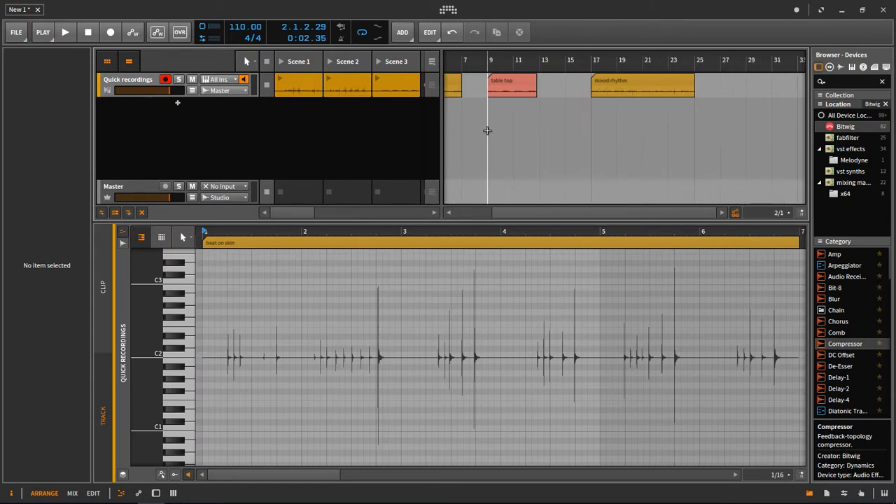
{"action": "left_click", "coordinate": [594, 55]}
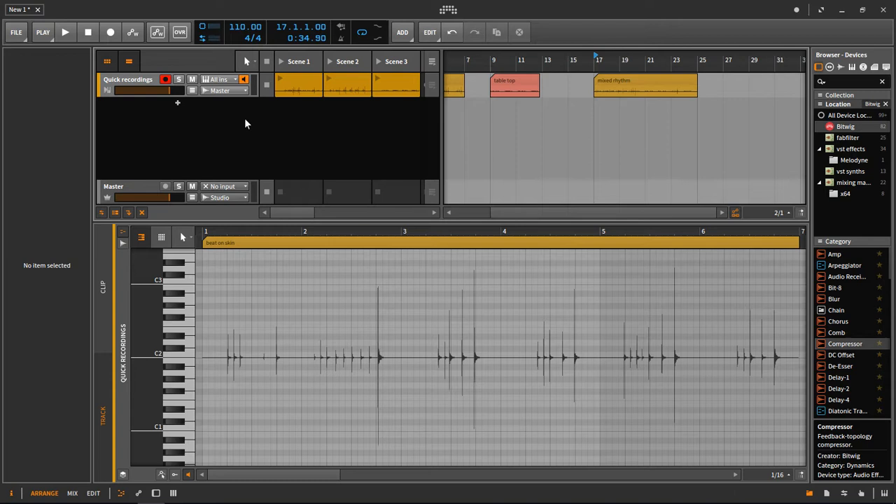
{"action": "key", "text": "space"}
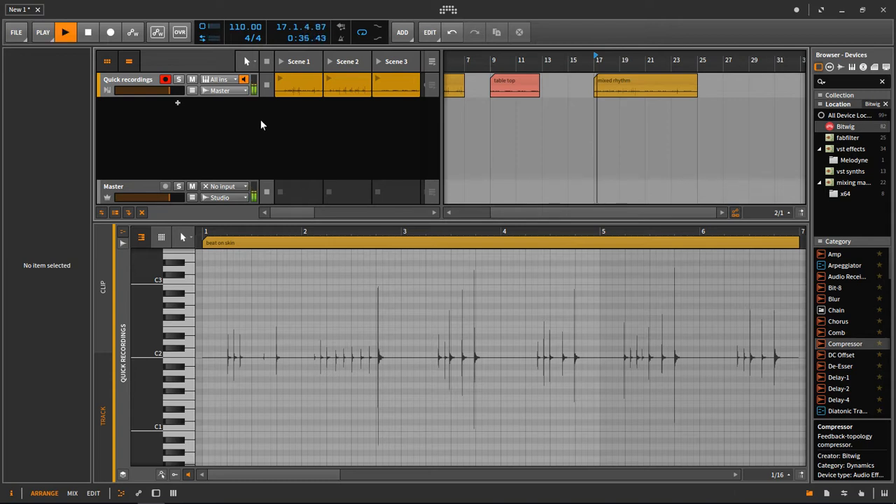
{"action": "key", "text": "space"}
Deactivate the Replacer on the Quick recordings track and play the mixed rhythm clip without it
{"action": "left_click", "coordinate": [140, 79]}
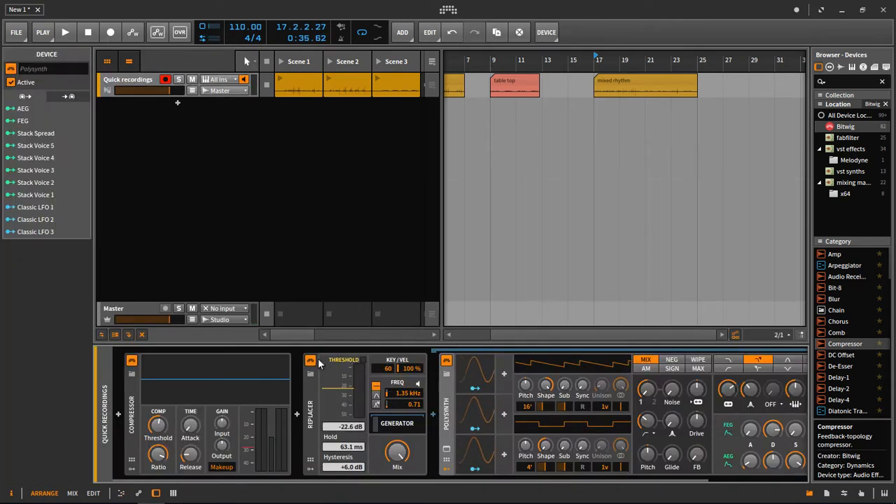
{"action": "key", "text": "space"}
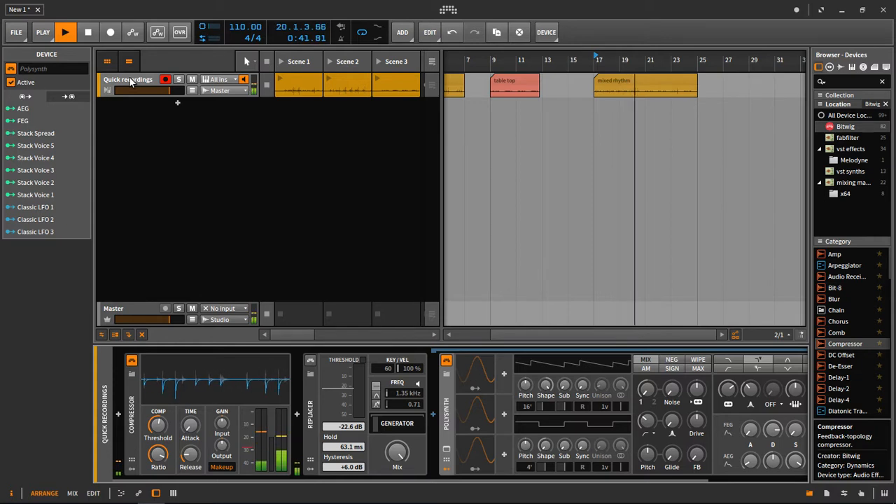
Stop playback and delete the pitch expression points across the mixed rhythm clip
{"action": "key", "text": "space"}
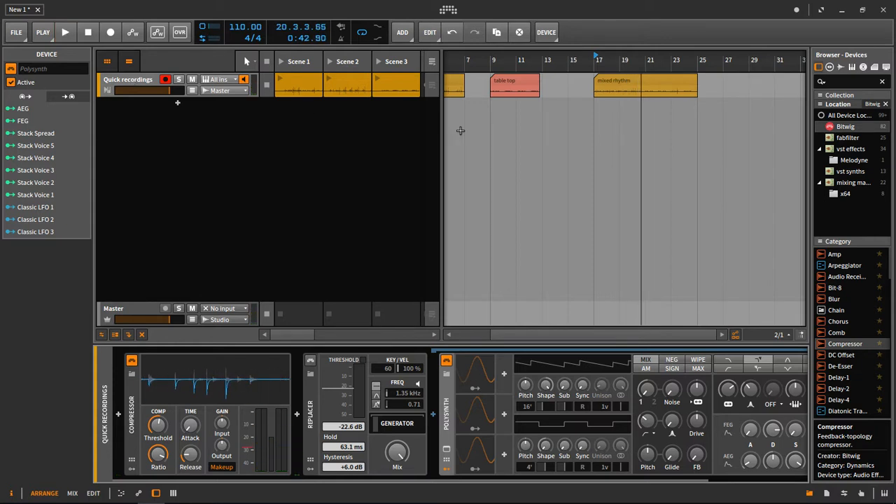
{"action": "double_click", "coordinate": [620, 88]}
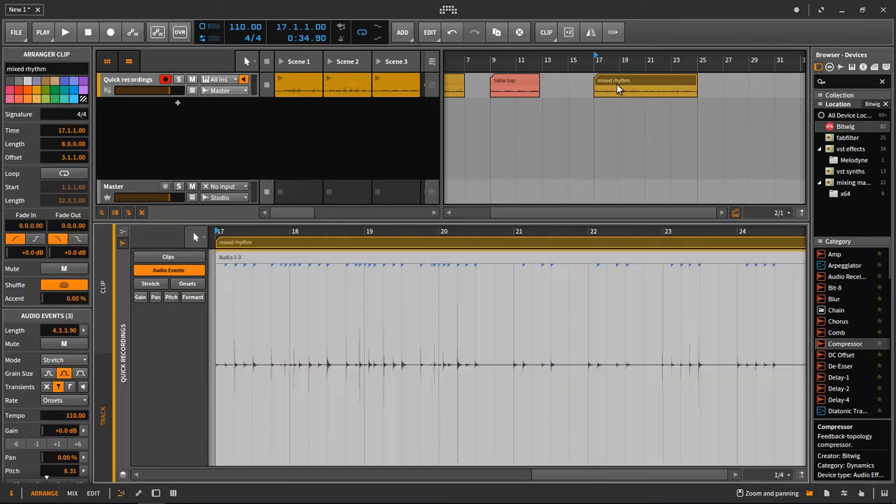
{"action": "left_click", "coordinate": [171, 297]}
{"action": "left_click_drag", "start_coordinate": [511, 280], "coordinate": [244, 418]}
{"action": "key", "text": "Delete"}
Play the mixed rhythm clip from bar 17 and examine its hits up close in the detail editor
{"action": "key", "text": "space"}
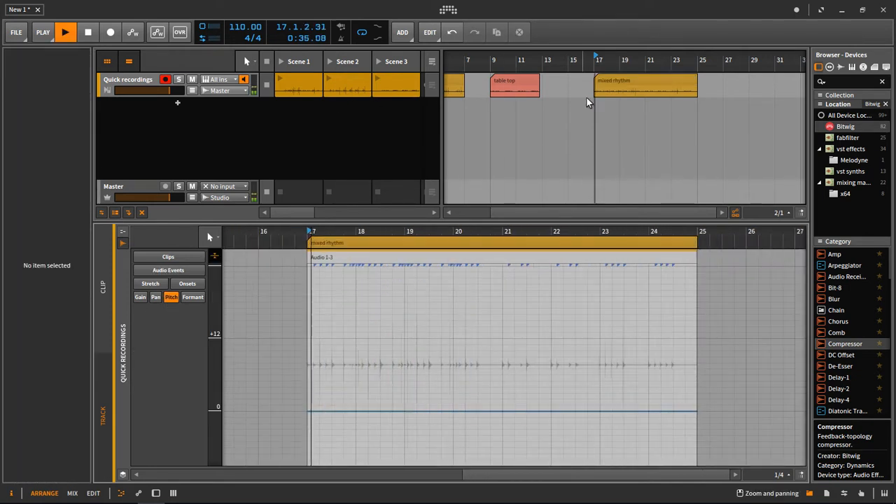
{"action": "left_click", "coordinate": [146, 80]}
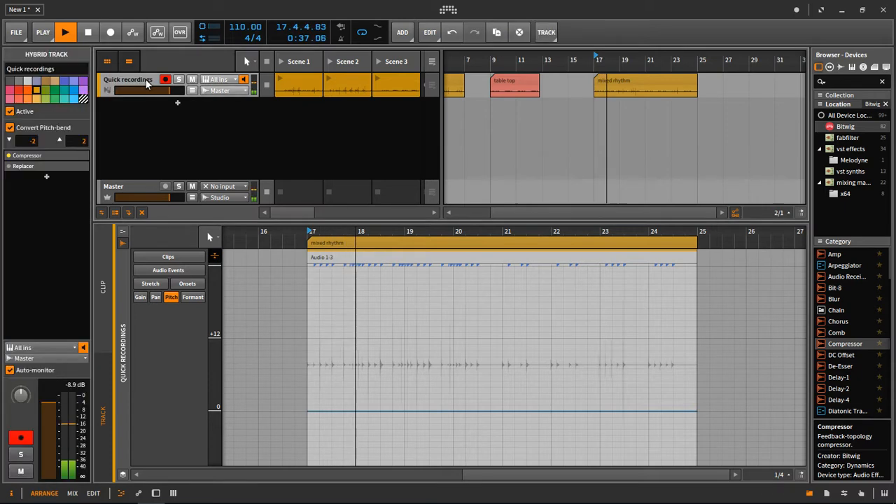
{"action": "left_click", "coordinate": [633, 83]}
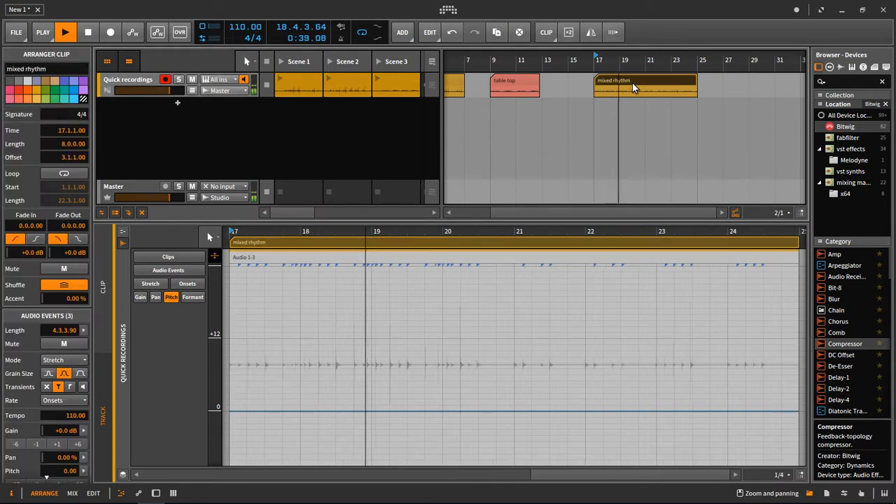
{"action": "key", "text": "space"}
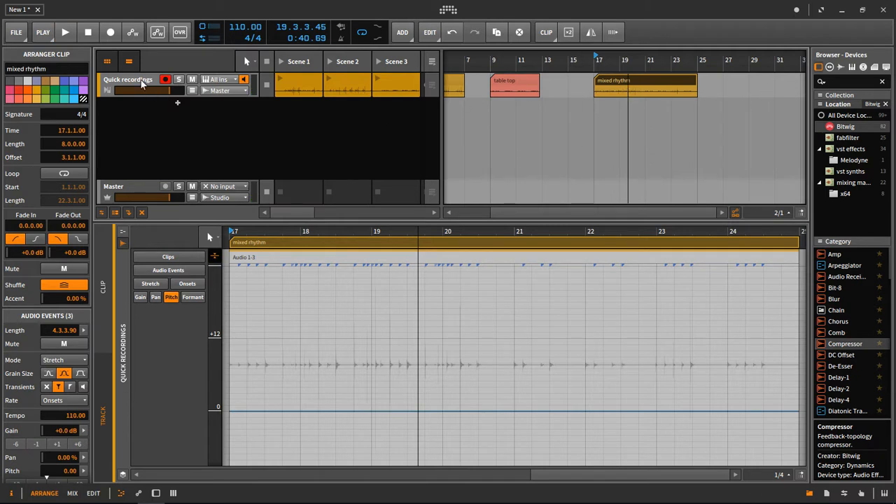
{"action": "scroll", "coordinate": [354, 232], "scroll_direction": "up", "scroll_amount": 4}
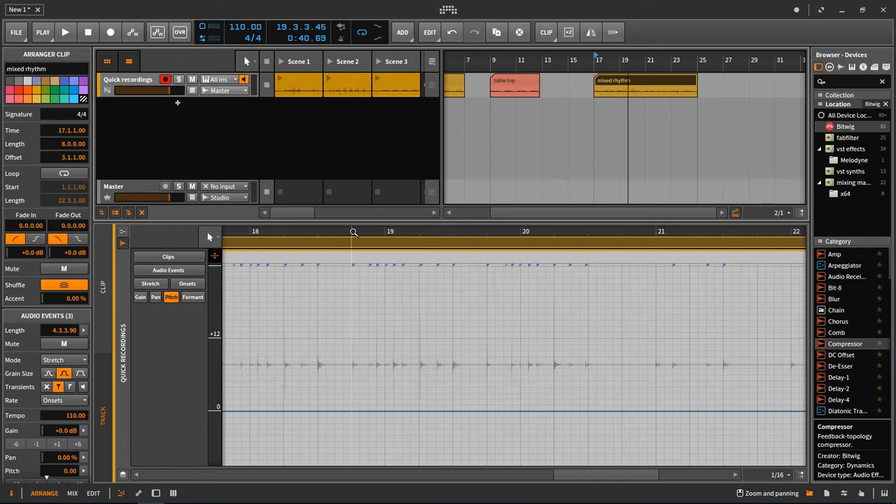
Delete the Replacer and its nested Polysynth from the Quick recordings track
{"action": "left_click", "coordinate": [119, 77]}
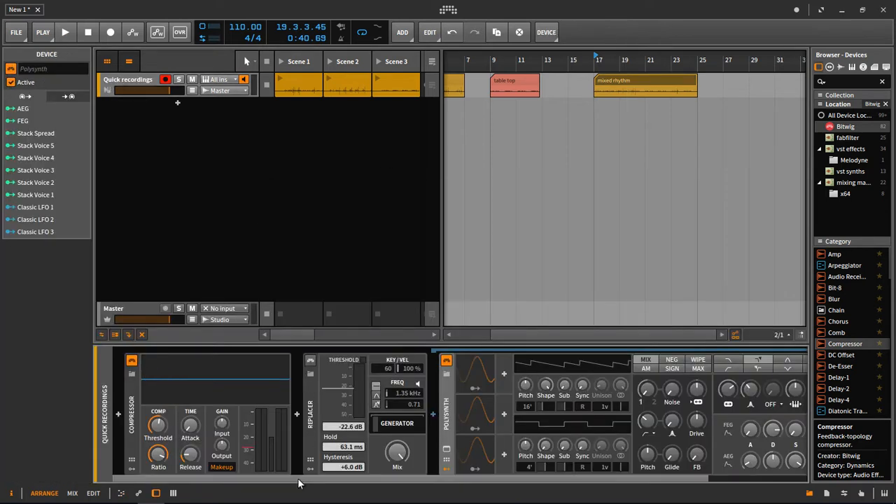
{"action": "left_click_drag", "start_coordinate": [300, 479], "coordinate": [413, 477]}
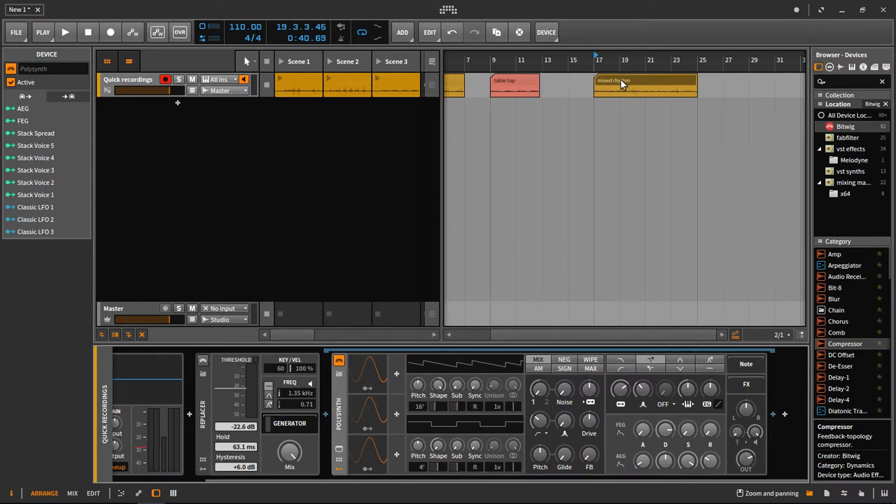
{"action": "left_click", "coordinate": [203, 410]}
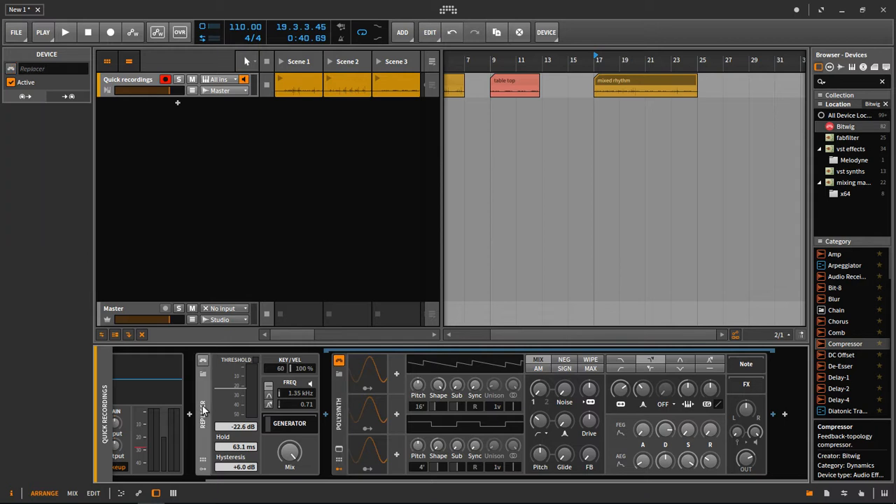
{"action": "key", "text": "Delete"}
Briefly play the mixed rhythm clip, then add an FX Layer after the Compressor on the Quick recordings track
{"action": "left_click", "coordinate": [626, 79]}
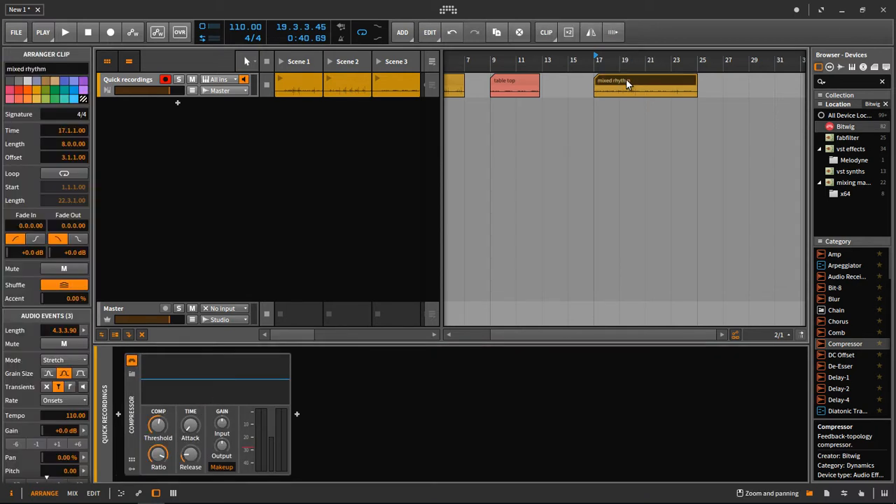
{"action": "key", "text": "space"}
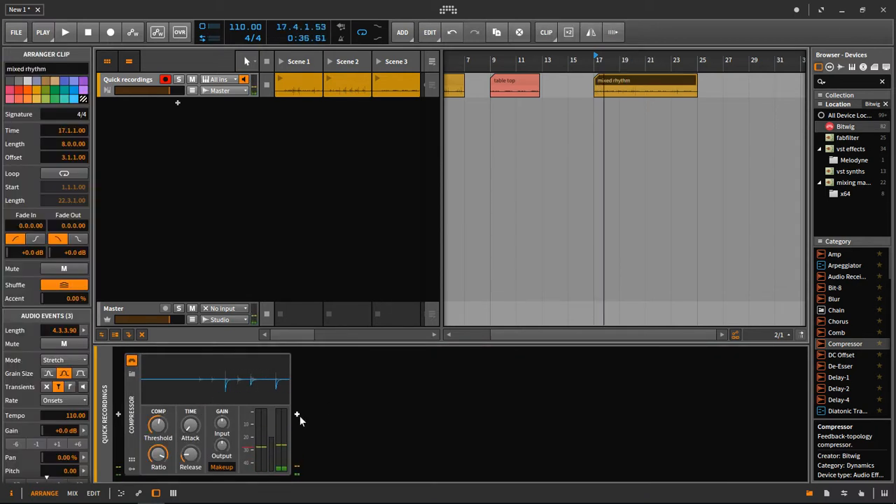
{"action": "left_click", "coordinate": [298, 416]}
{"action": "type", "text": "fx"}
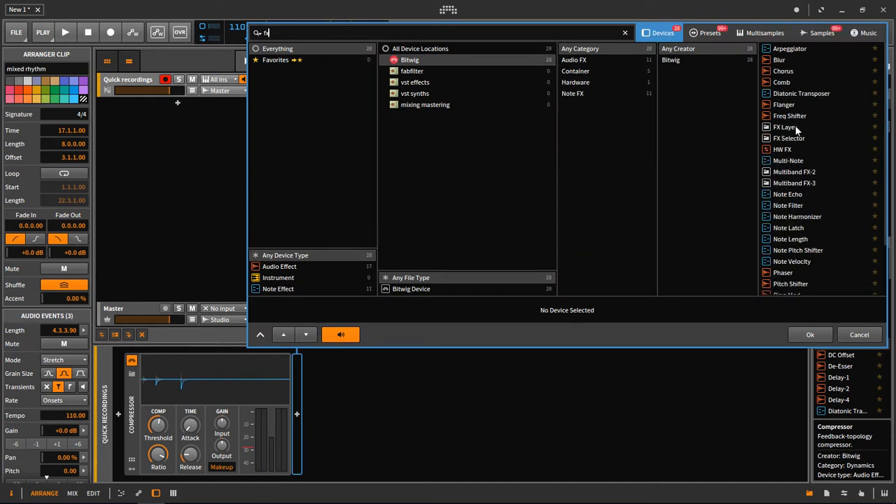
{"action": "double_click", "coordinate": [786, 128]}
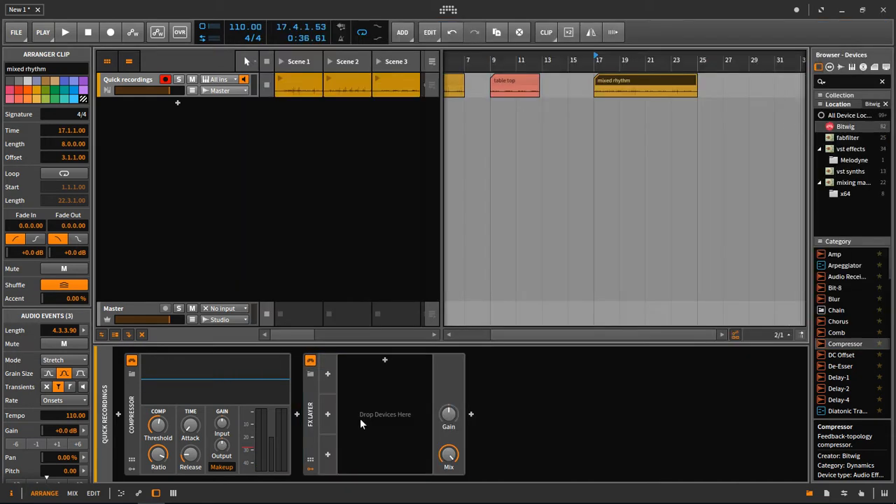
Add an EQ-2 as a layer inside the FX Layer and duplicate that layer
{"action": "left_click", "coordinate": [385, 362]}
{"action": "type", "text": "eq"}
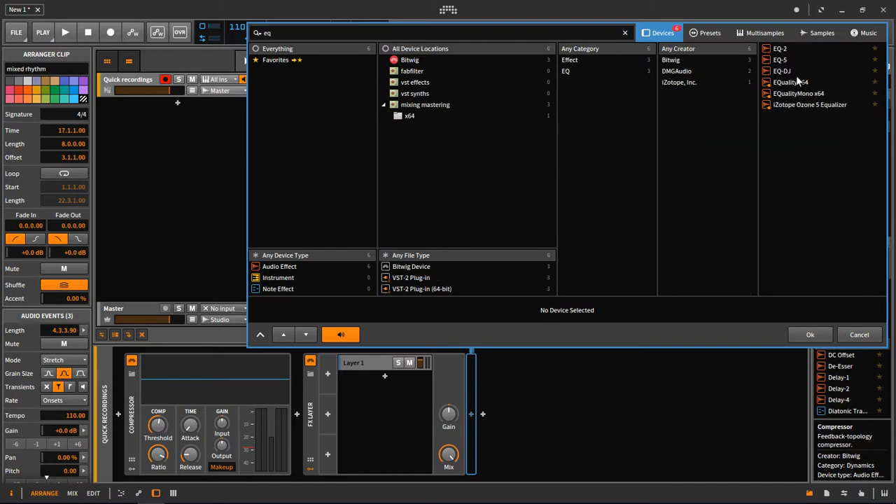
{"action": "double_click", "coordinate": [781, 54]}
{"action": "left_click", "coordinate": [371, 361]}
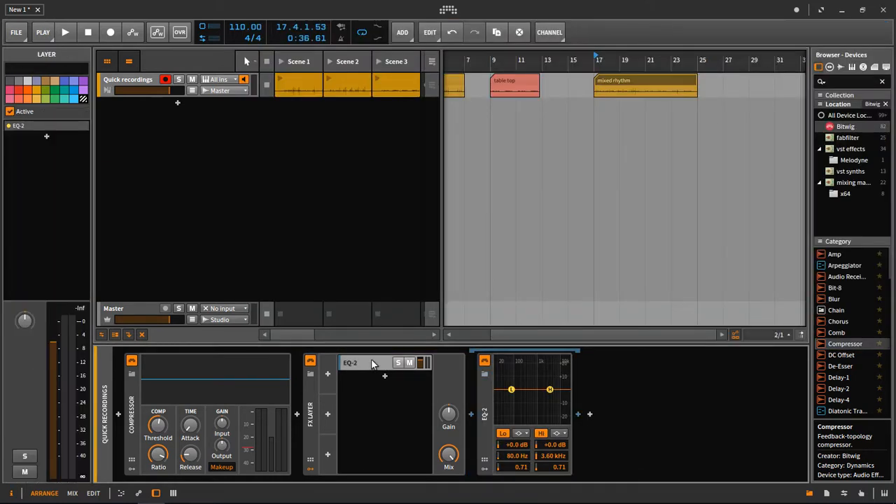
{"action": "key", "text": "ctrl+d"}
Rename the first EQ-2 layer "low sound" and the second "high sound"
{"action": "left_click", "coordinate": [368, 362]}
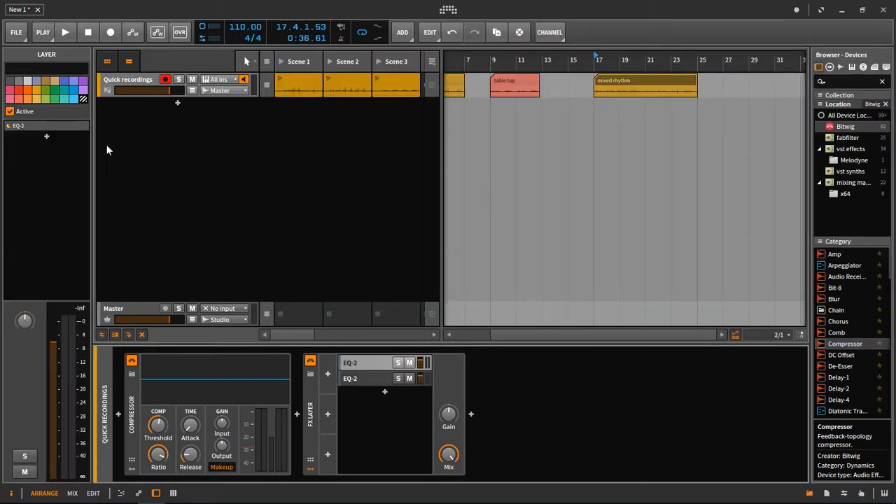
{"action": "left_click", "coordinate": [47, 68]}
{"action": "type", "text": "low sound"}
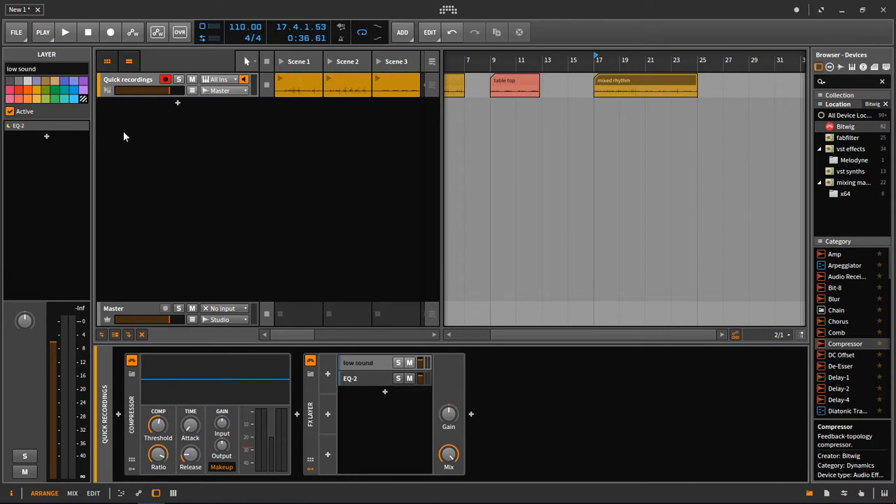
{"action": "left_click", "coordinate": [374, 380]}
{"action": "left_click", "coordinate": [25, 66]}
{"action": "type", "text": "high sound"}
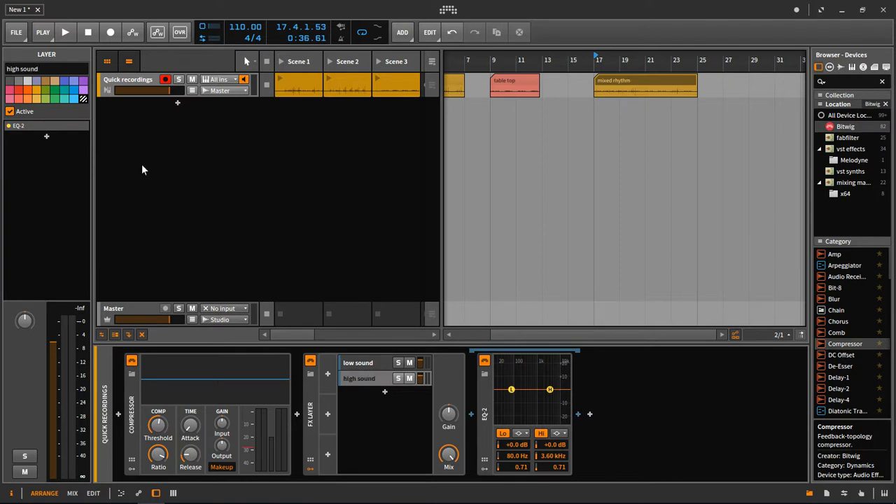
Set the high band of the low sound layer's EQ-2 to lowpass24 at 156 Hz
{"action": "left_click", "coordinate": [366, 362]}
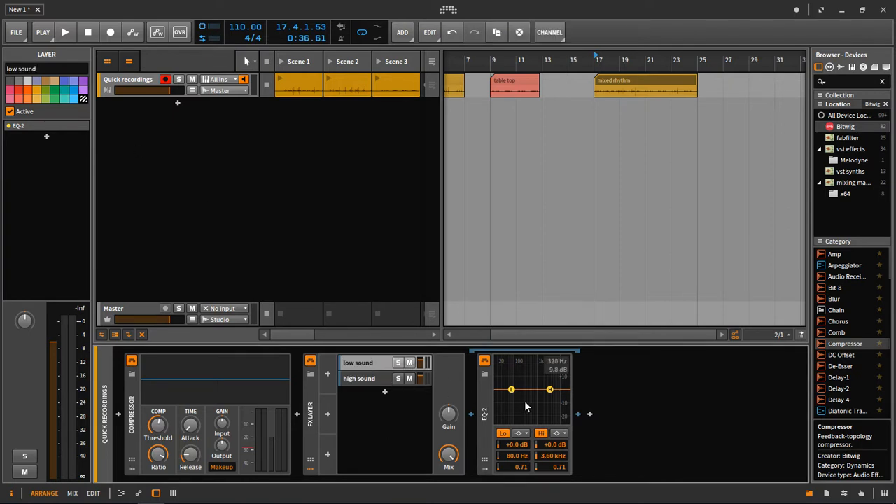
{"action": "left_click", "coordinate": [366, 362]}
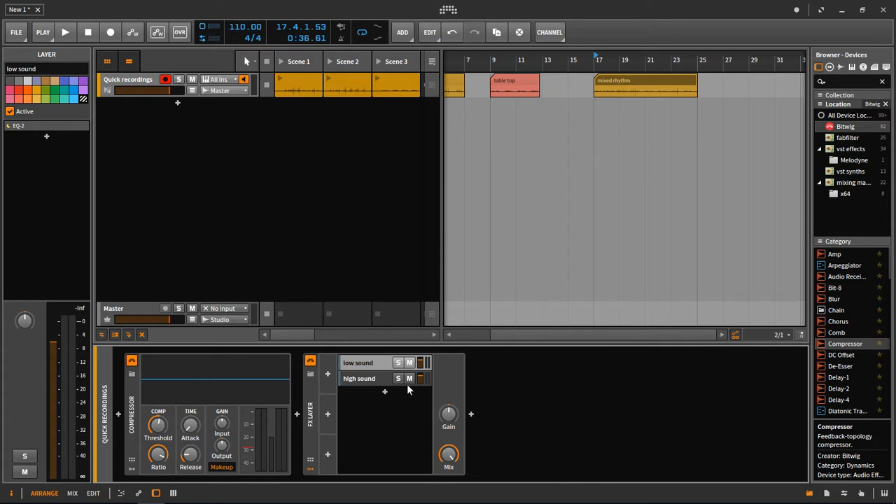
{"action": "left_click", "coordinate": [378, 363]}
{"action": "left_click", "coordinate": [560, 435]}
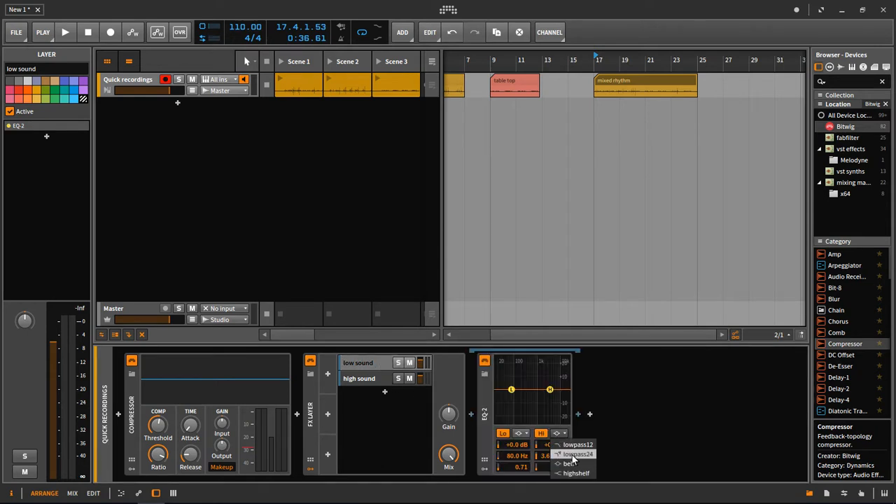
{"action": "left_click", "coordinate": [571, 455]}
{"action": "left_click_drag", "start_coordinate": [551, 389], "coordinate": [515, 389]}
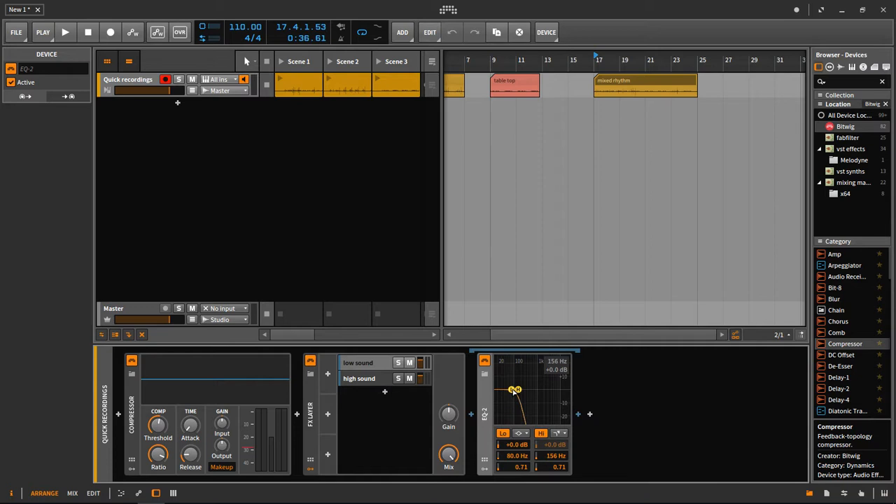
Audition the low sound layer with high sound muted and adjust its lowpass cutoff to 164 Hz
{"action": "key", "text": "space"}
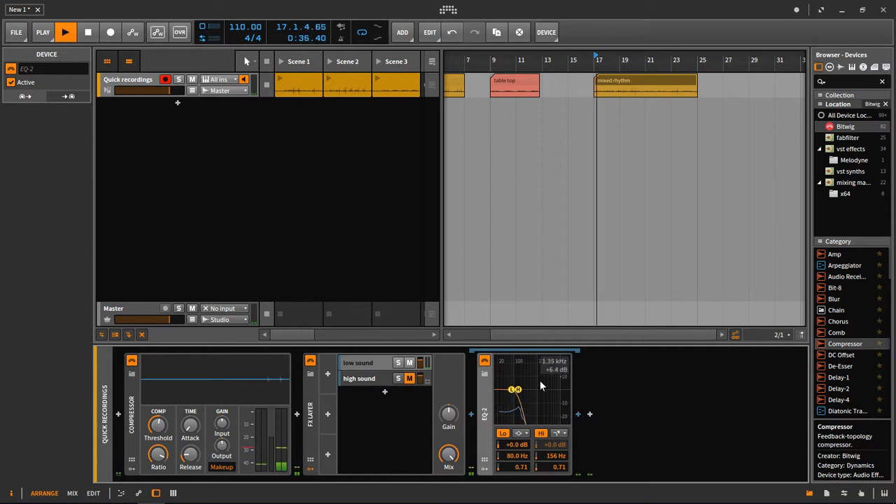
{"action": "left_click_drag", "start_coordinate": [520, 393], "coordinate": [520, 396]}
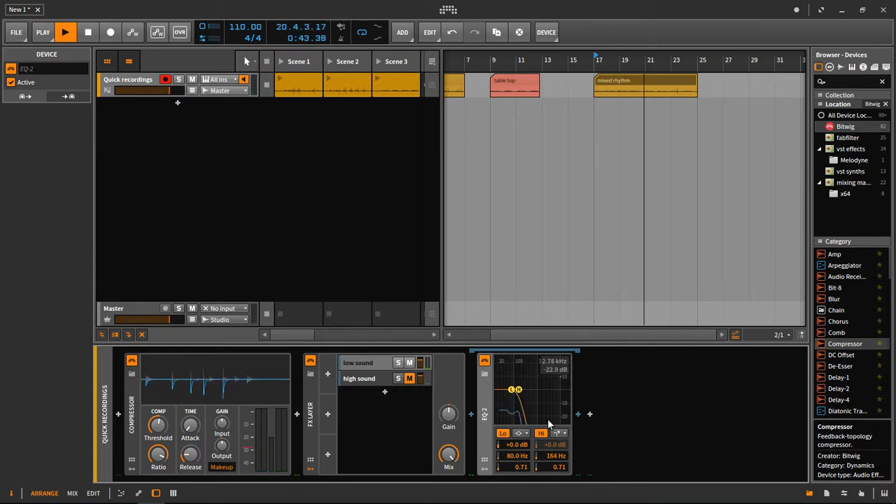
{"action": "key", "text": "space"}
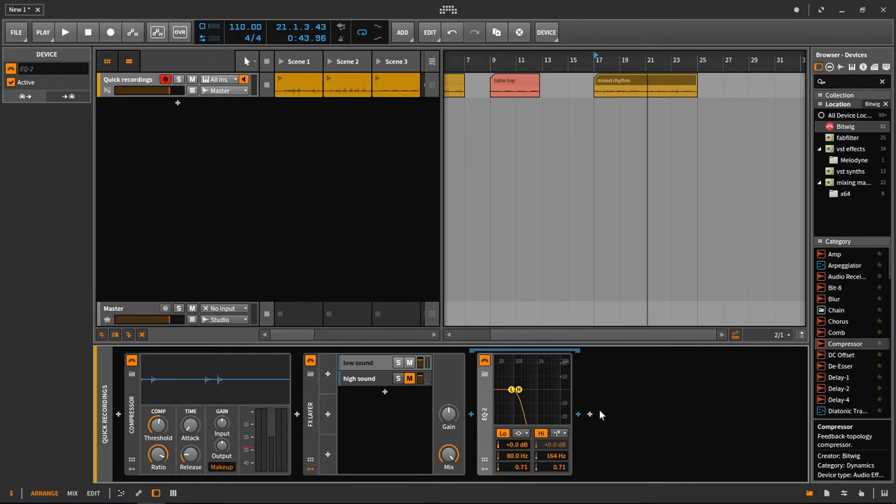
Set the low band of the high sound layer's EQ-2 to highpass24 at 4.82 kHz and audition that layer with low sound muted
{"action": "left_click", "coordinate": [375, 379]}
{"action": "left_click", "coordinate": [524, 434]}
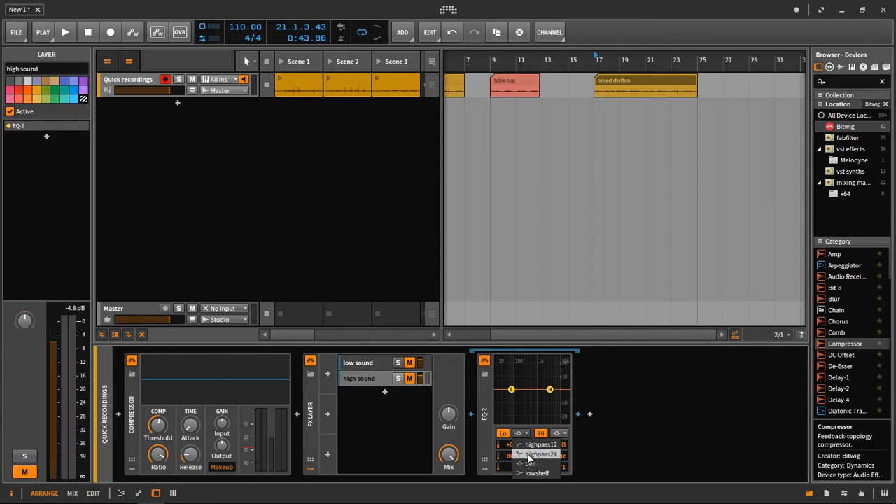
{"action": "left_click", "coordinate": [531, 455]}
{"action": "left_click_drag", "start_coordinate": [512, 389], "coordinate": [556, 395]}
{"action": "left_click", "coordinate": [409, 379]}
{"action": "key", "text": "space"}
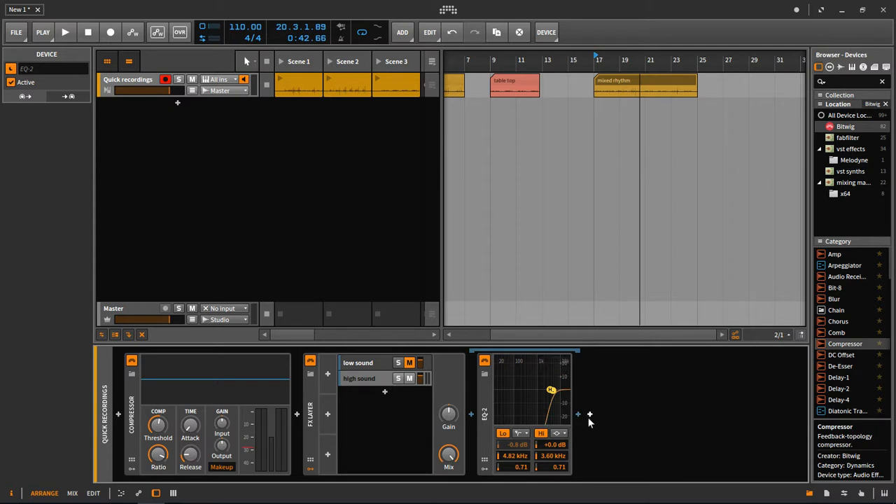
Unmute the low sound layer and play the mixed rhythm clip with the FX Layer deactivated
{"action": "left_click", "coordinate": [369, 362]}
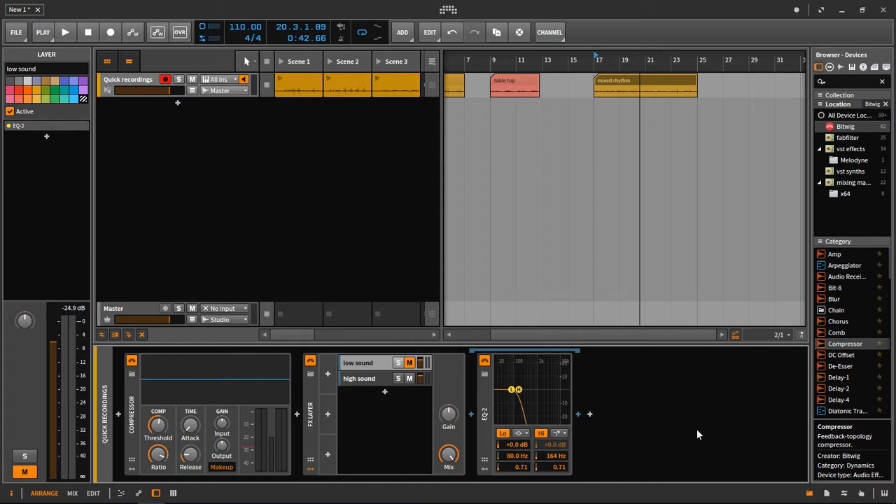
{"action": "left_click", "coordinate": [365, 378]}
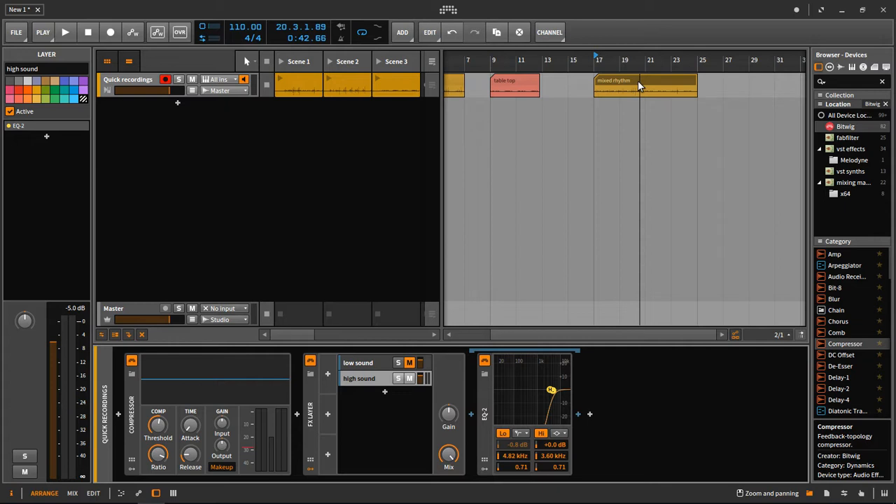
{"action": "left_click", "coordinate": [359, 364]}
{"action": "left_click", "coordinate": [409, 363]}
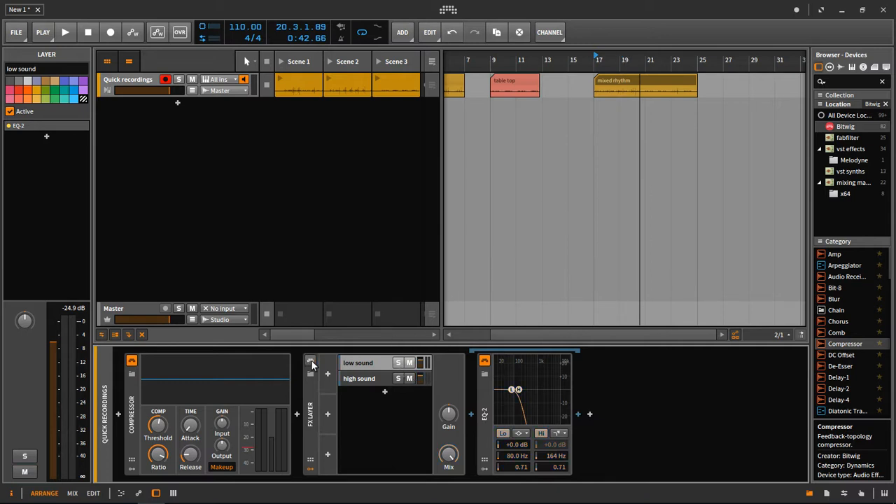
{"action": "key", "text": "space"}
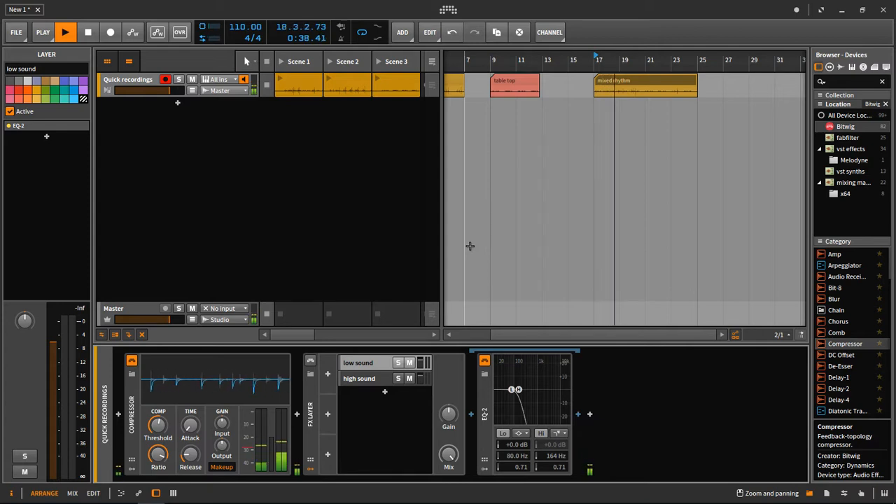
{"action": "key", "text": "space"}
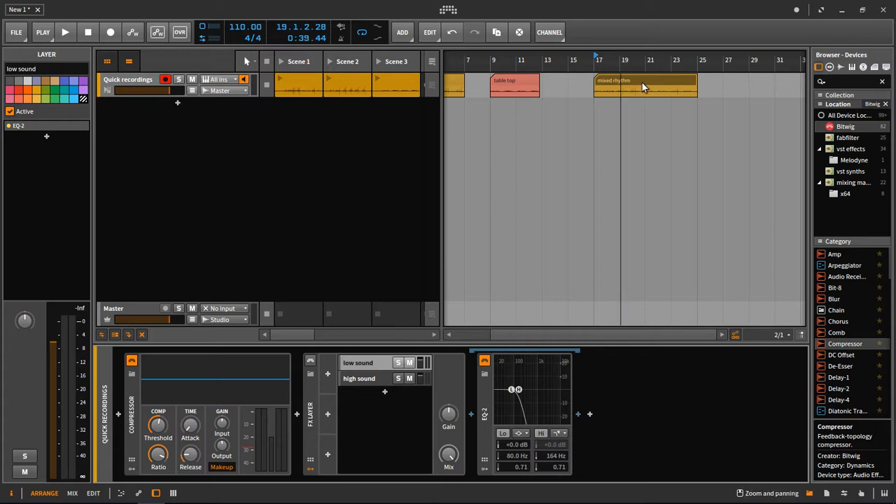
Open the mixed rhythm clip in the detail editor and bring all the arranger clips into view
{"action": "double_click", "coordinate": [610, 80]}
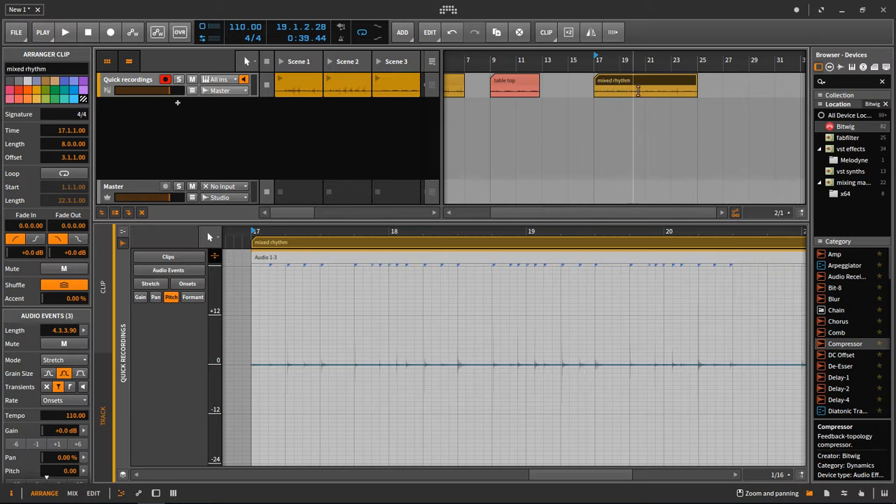
{"action": "scroll", "coordinate": [497, 105], "scroll_direction": "down", "scroll_amount": 3}
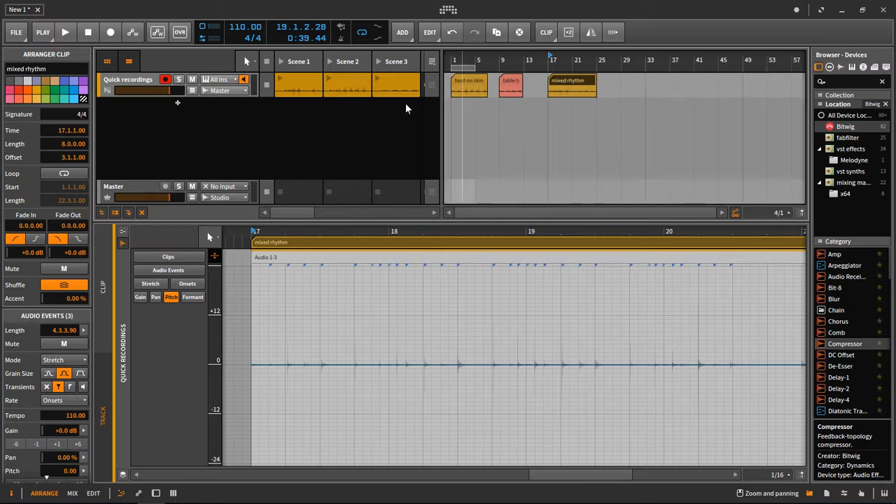
Display the Quick recordings track's device chain and select the beat on skin clip with the play position at bar 1
{"action": "left_click", "coordinate": [130, 82]}
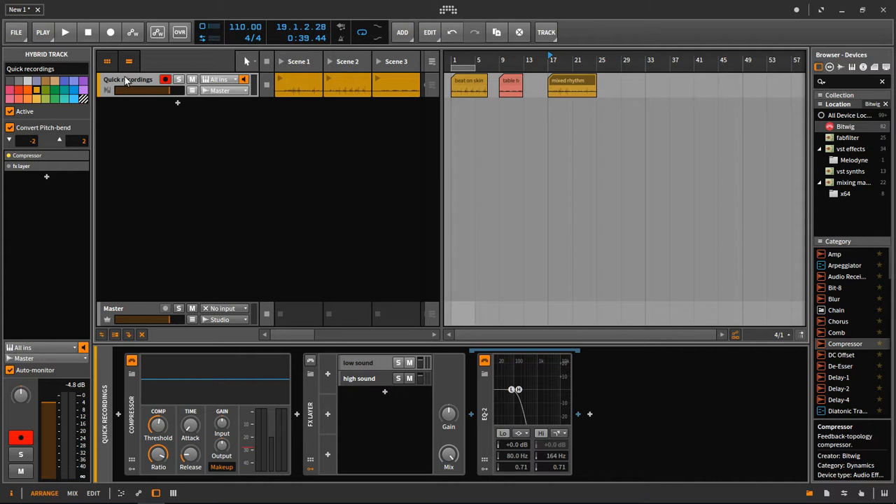
{"action": "left_click_drag", "start_coordinate": [455, 59], "coordinate": [454, 94]}
{"action": "left_click", "coordinate": [453, 59]}
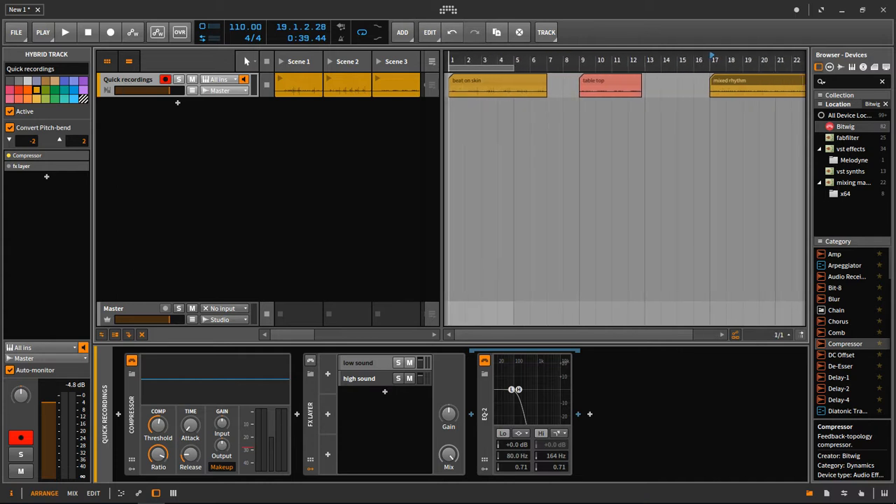
{"action": "left_click", "coordinate": [468, 80]}
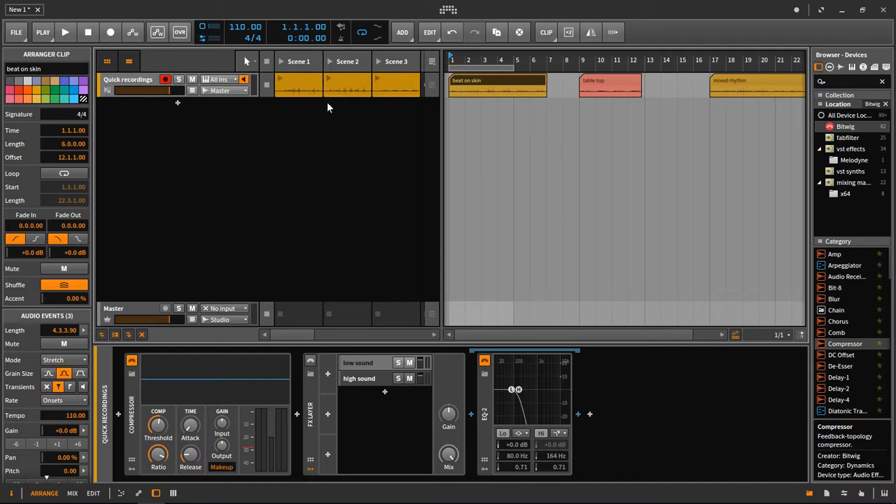
Delete the FX Layer from the Quick recordings track's device chain, keeping the Compressor
{"action": "left_click", "coordinate": [122, 95]}
{"action": "left_click", "coordinate": [141, 369]}
{"action": "left_click", "coordinate": [131, 428]}
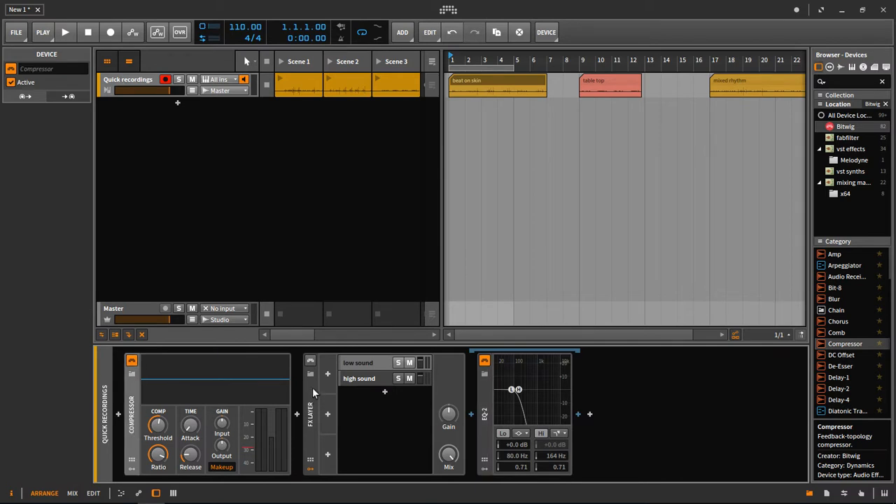
{"action": "left_click", "coordinate": [312, 362]}
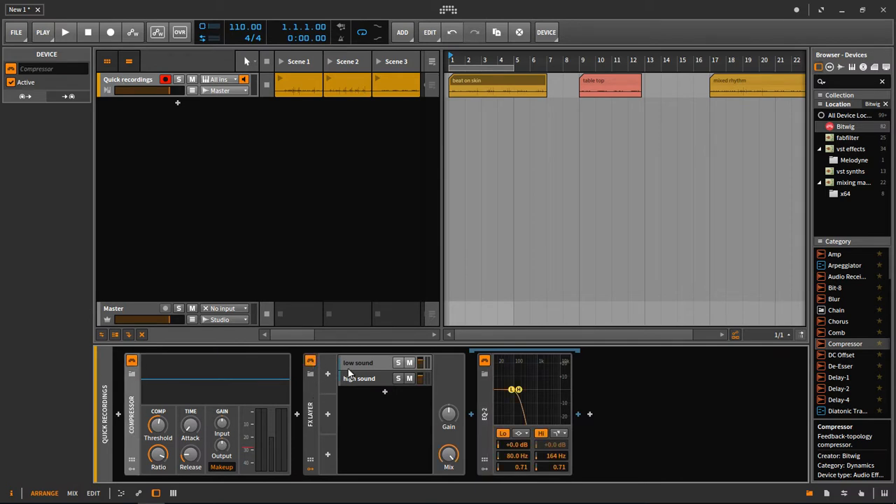
{"action": "left_click", "coordinate": [302, 411]}
{"action": "left_click", "coordinate": [313, 410]}
{"action": "key", "text": "Delete"}
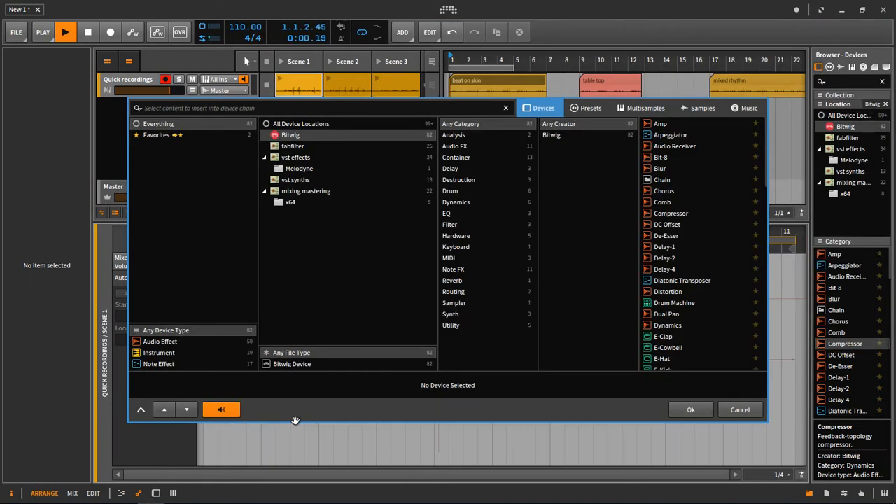
Find the Replacer device and insert it after the Compressor on the Quick recordings track
{"action": "scroll", "coordinate": [676, 344], "scroll_direction": "down", "scroll_amount": 7}
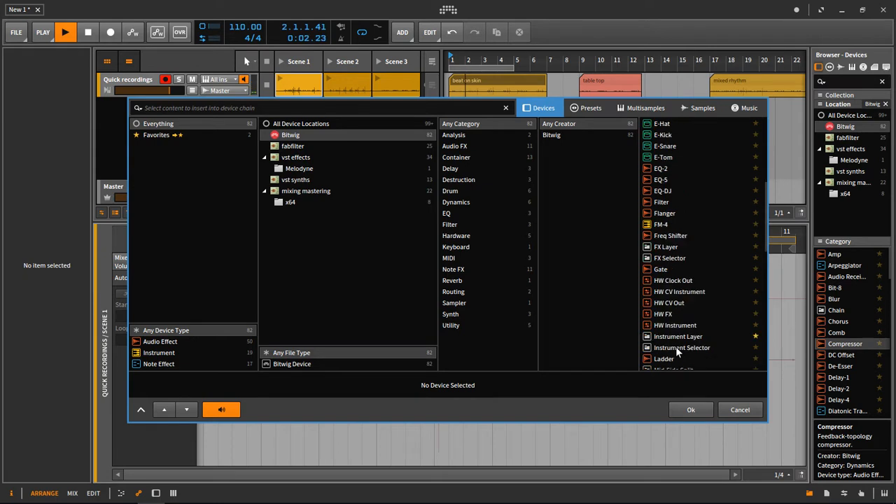
{"action": "type", "text": "replac"}
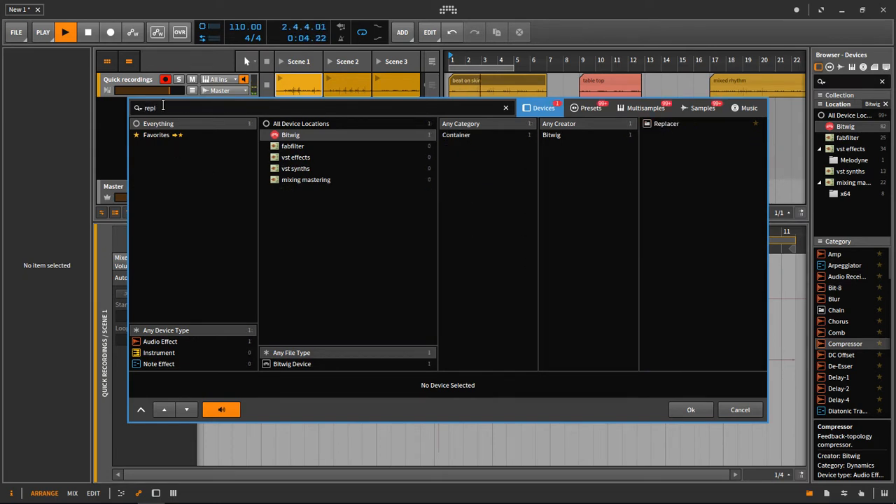
{"action": "double_click", "coordinate": [678, 126]}
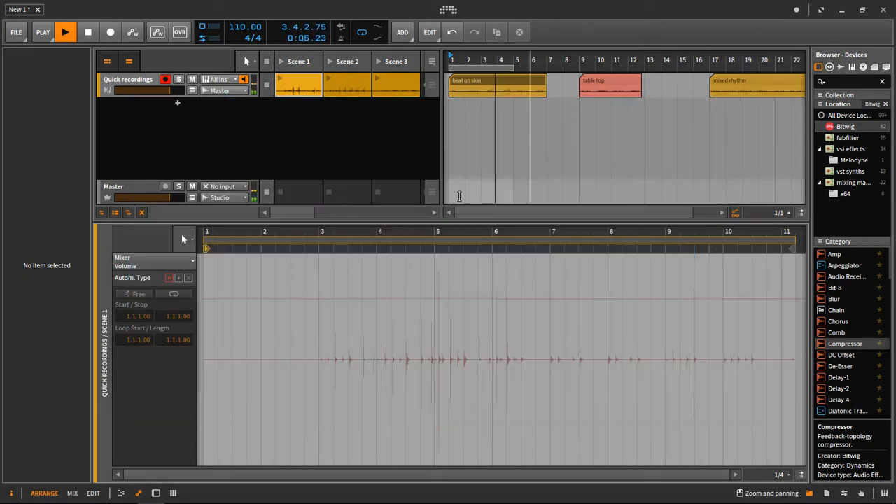
{"action": "double_click", "coordinate": [158, 82]}
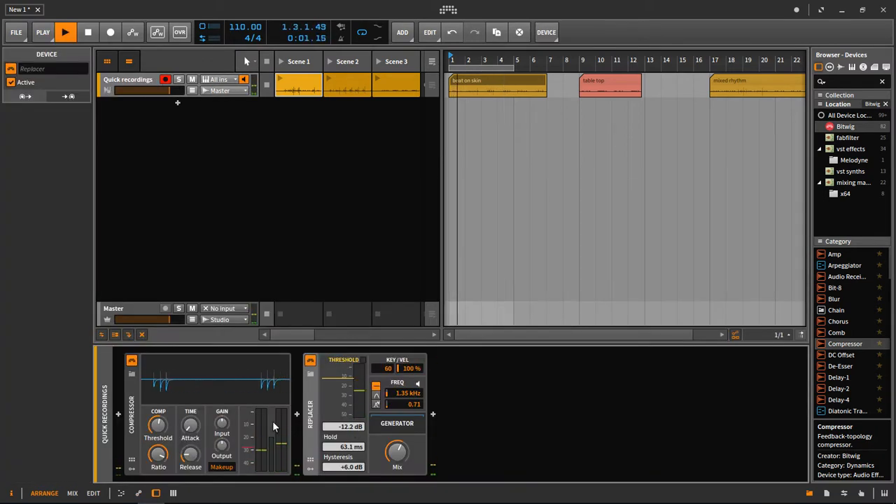
Set the Replacer's threshold to -20.2 dB during playback and its trigger filter to bandpass at 2.24 kHz
{"action": "left_click_drag", "start_coordinate": [350, 433], "coordinate": [350, 456]}
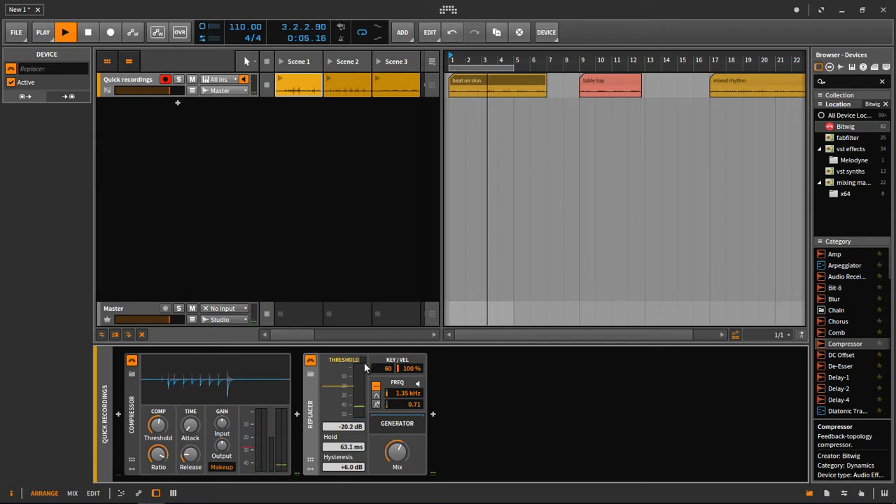
{"action": "key", "text": "space"}
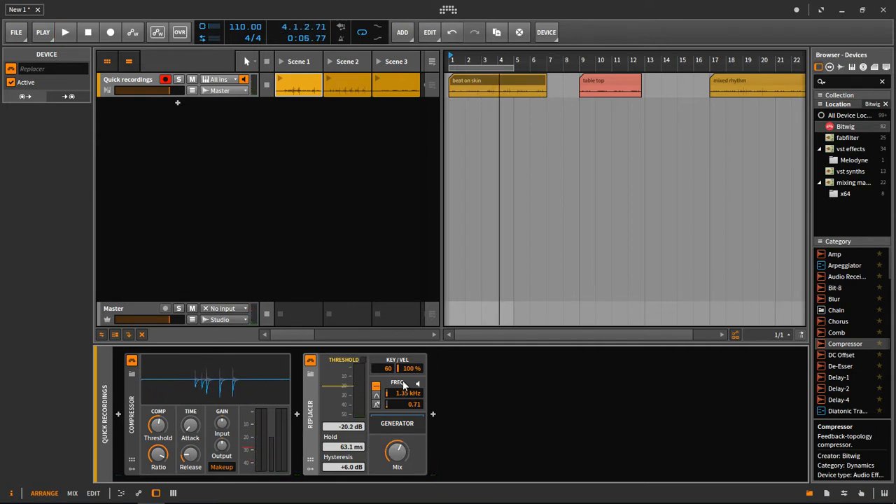
{"action": "left_click", "coordinate": [376, 396]}
{"action": "mouse_move", "coordinate": [407, 395]}
{"action": "left_mouse_down"}
{"action": "mouse_move", "coordinate": [407, 413]}
{"action": "mouse_move", "coordinate": [407, 370]}
{"action": "mouse_move", "coordinate": [407, 385]}
{"action": "left_mouse_up"}
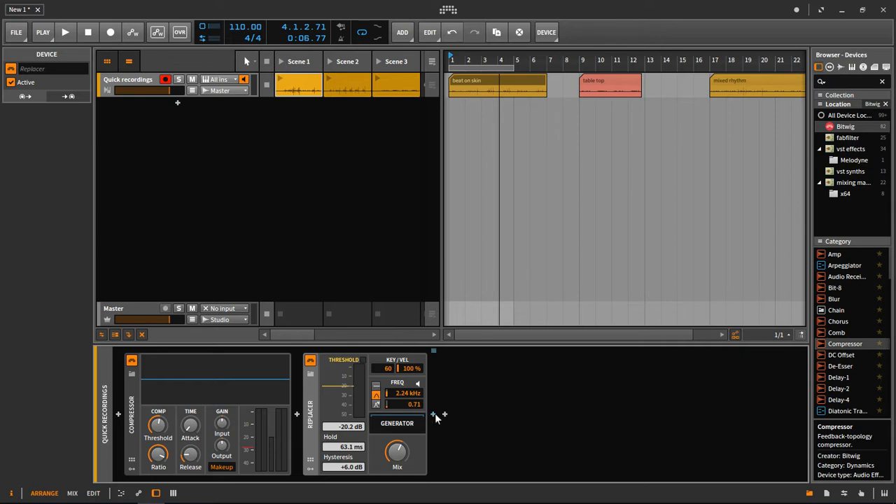
Insert a Polysynth into the Replacer's Generator chain
{"action": "left_click", "coordinate": [432, 420]}
{"action": "type", "text": "poly"}
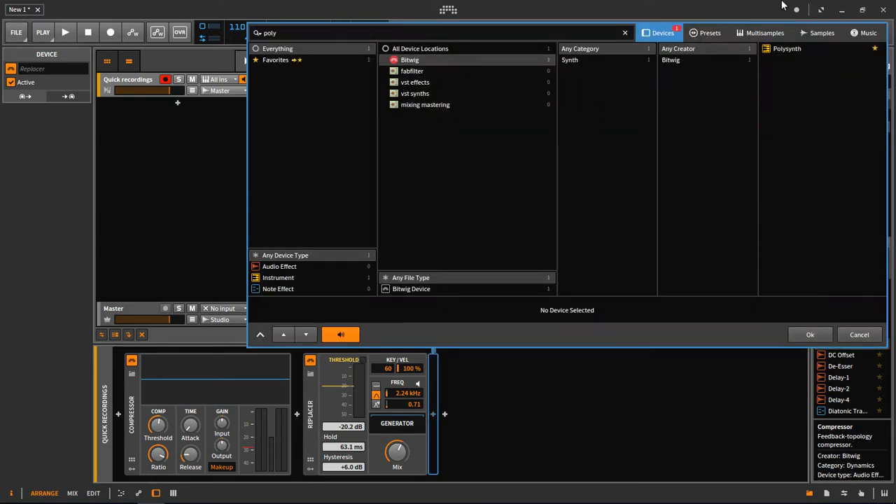
{"action": "double_click", "coordinate": [784, 49]}
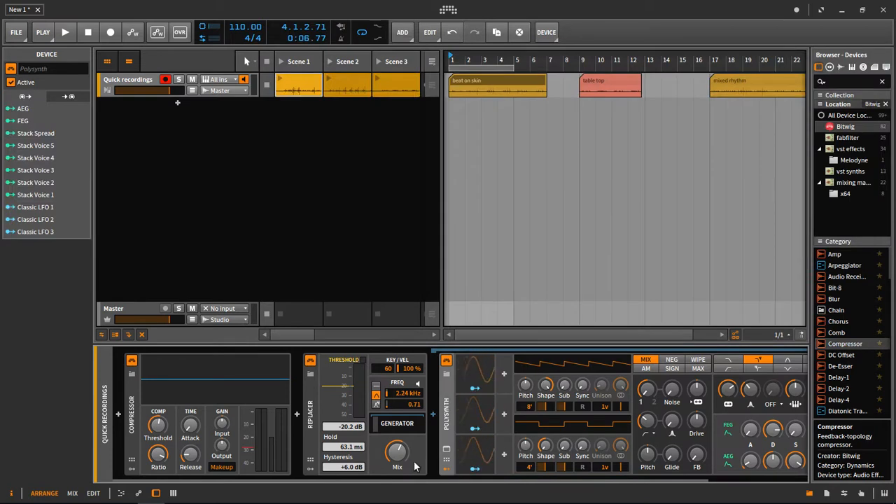
Play from bar 1 with the Replacer's mix raised to maximum and set its threshold to -25.5 dB
{"action": "key", "text": "space"}
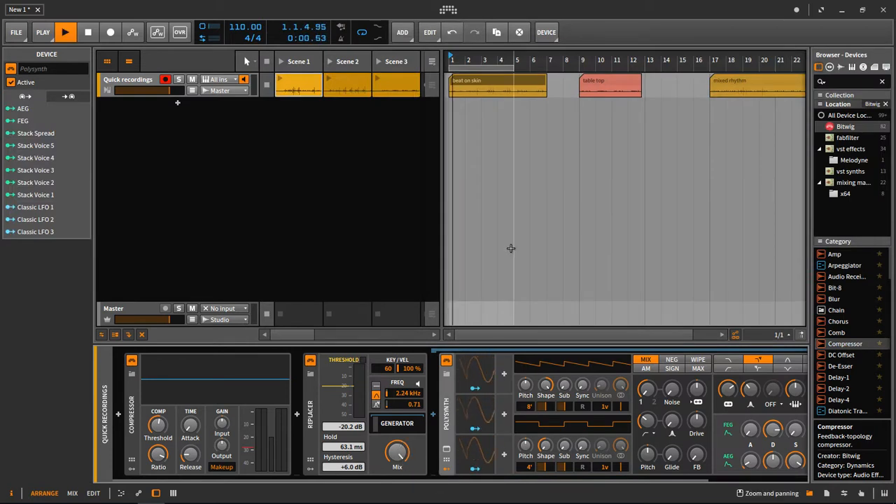
{"action": "left_click_drag", "start_coordinate": [344, 427], "coordinate": [344, 443]}
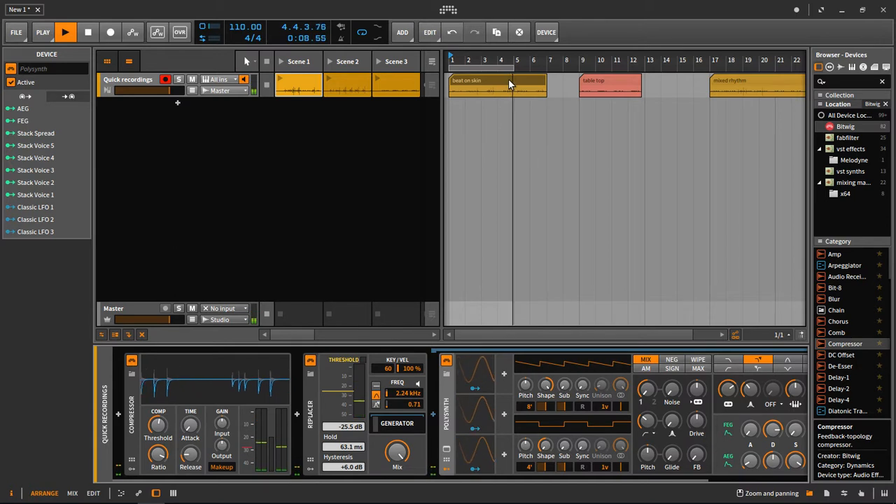
{"action": "left_click_drag", "start_coordinate": [514, 480], "coordinate": [614, 481]}
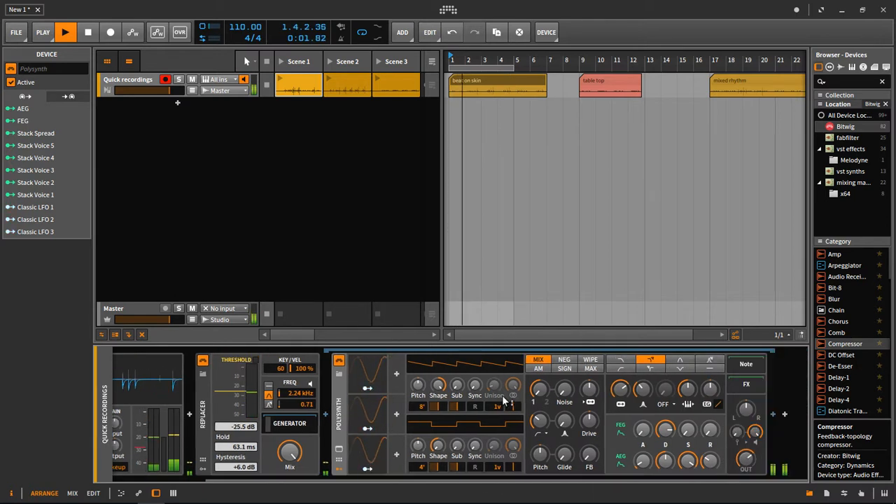